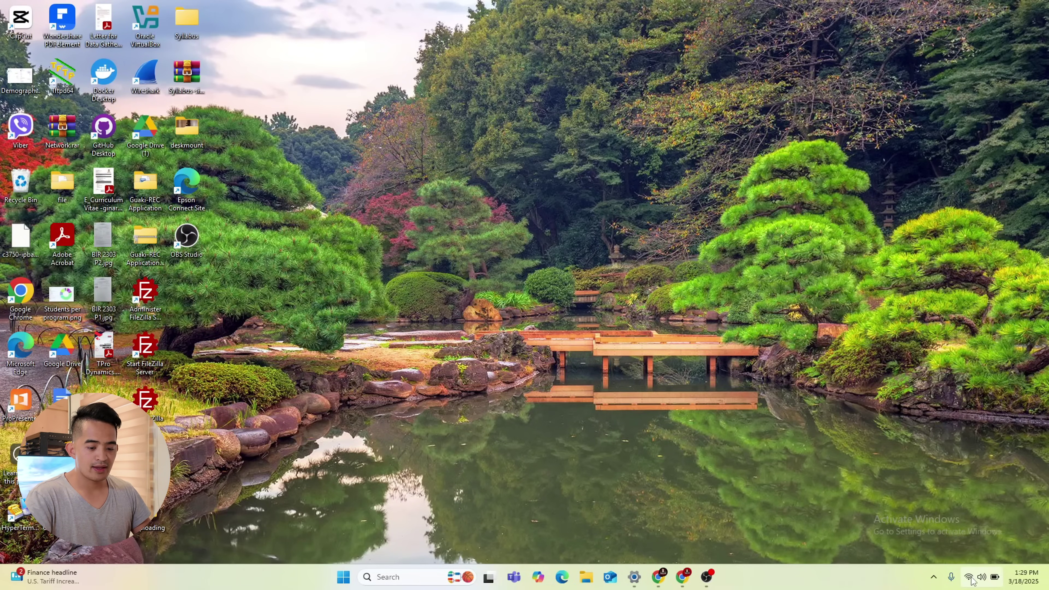
Run ipconfig in Command Prompt to find the Wi-Fi default gateway 10.0.0.1, then return to Chrome
{"action": "left_click", "coordinate": [408, 578]}
{"action": "type", "text": "cm"}
{"action": "left_click", "coordinate": [386, 246]}
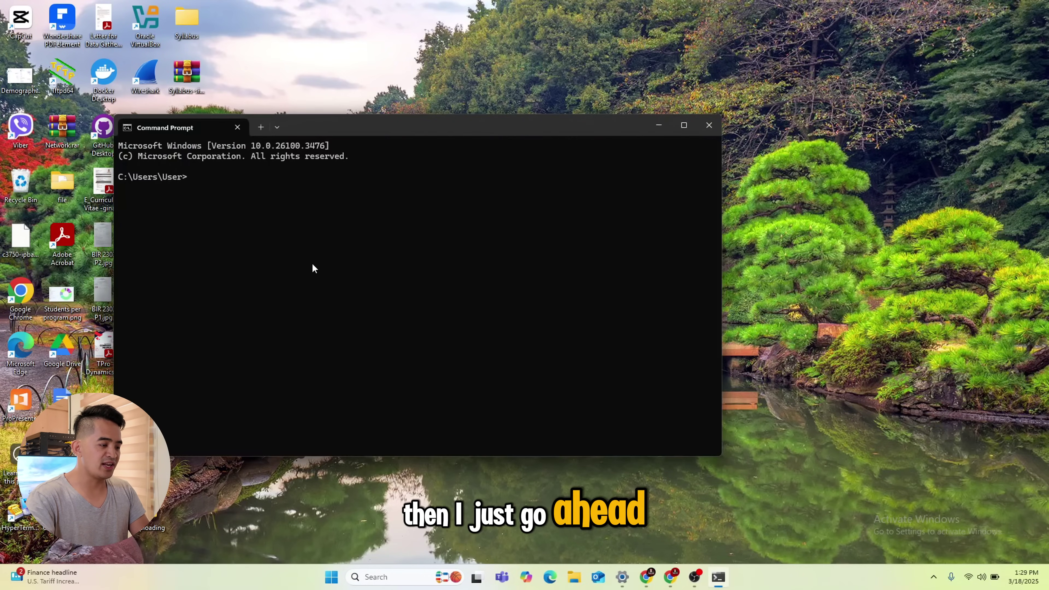
{"action": "type", "text": "ipconfig"}
{"action": "key", "text": "Return"}
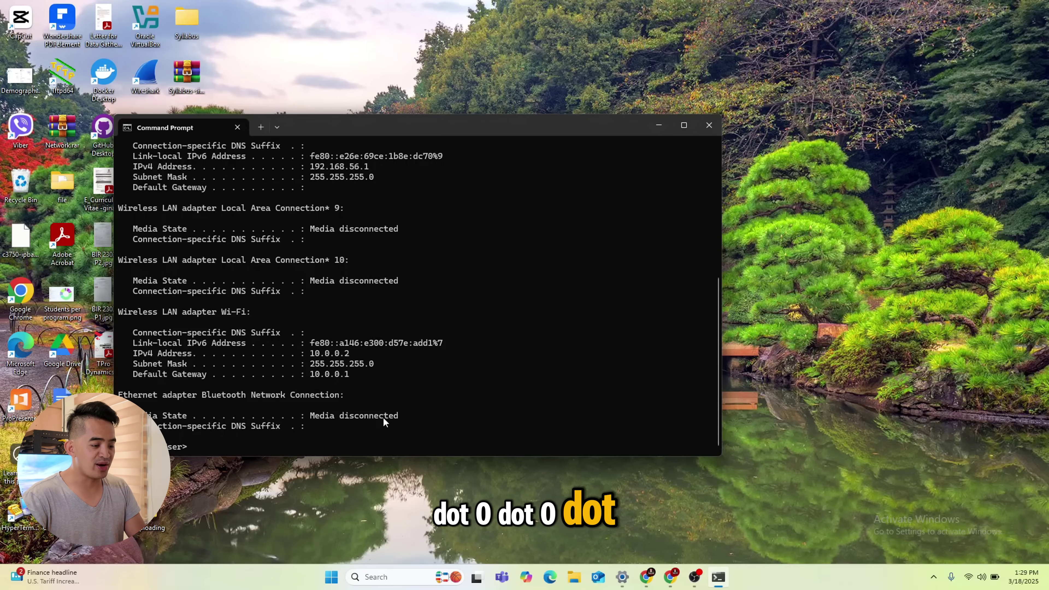
{"action": "left_click", "coordinate": [645, 578]}
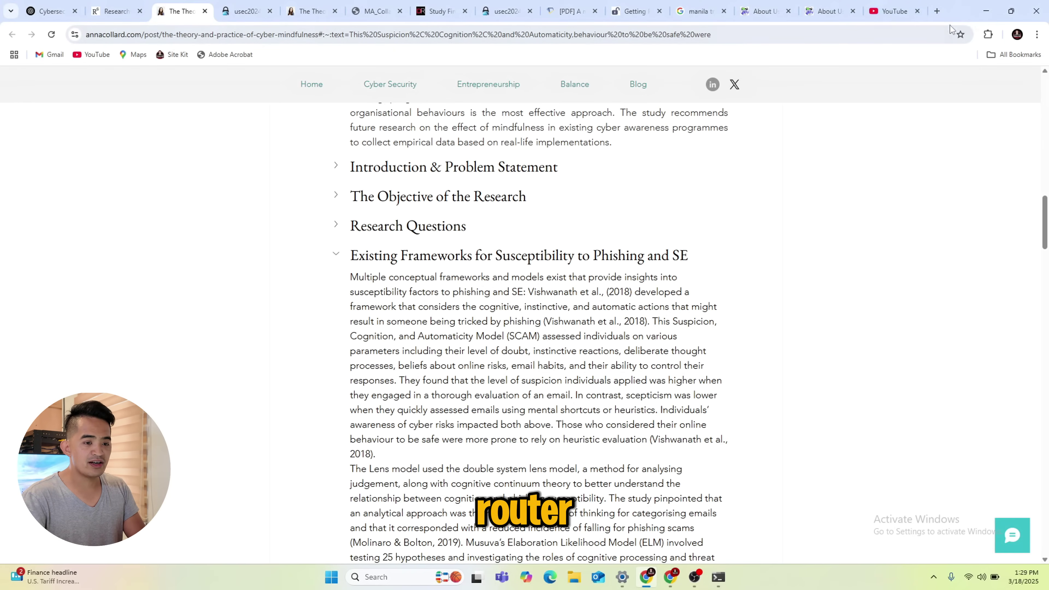
Load 10.0.0.1 in a new Chrome tab and sign in with the router's admin username and password
{"action": "left_click", "coordinate": [937, 12]}
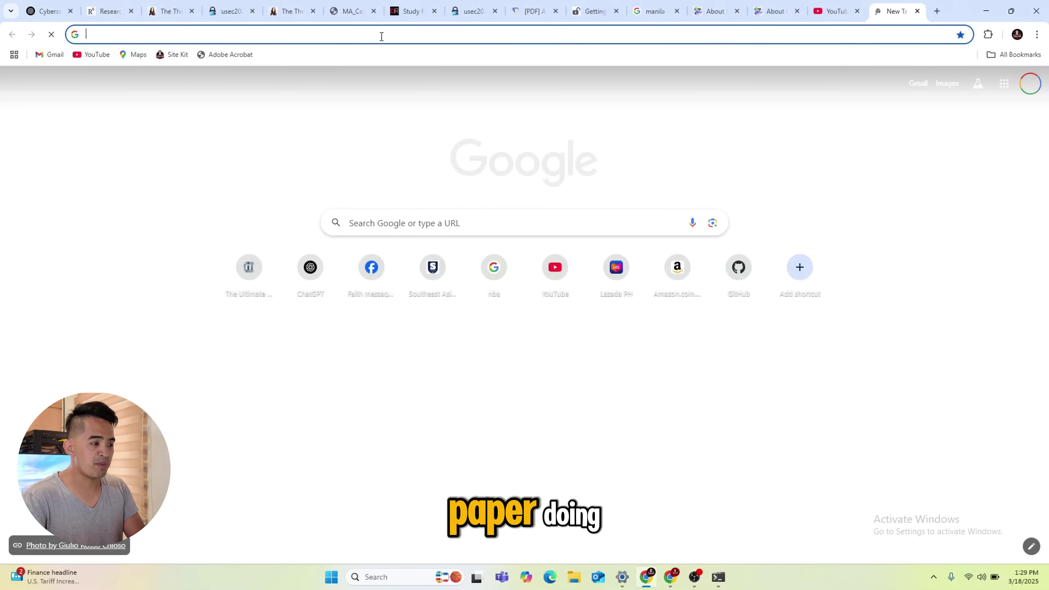
{"action": "left_click", "coordinate": [380, 37]}
{"action": "type", "text": "10"}
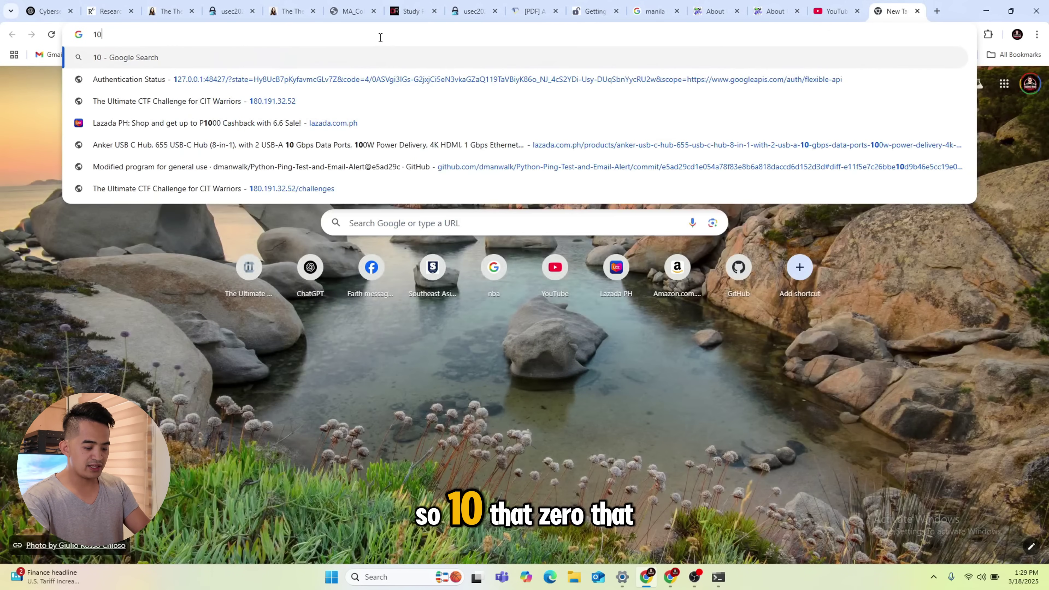
{"action": "type", "text": ".0.0.1"}
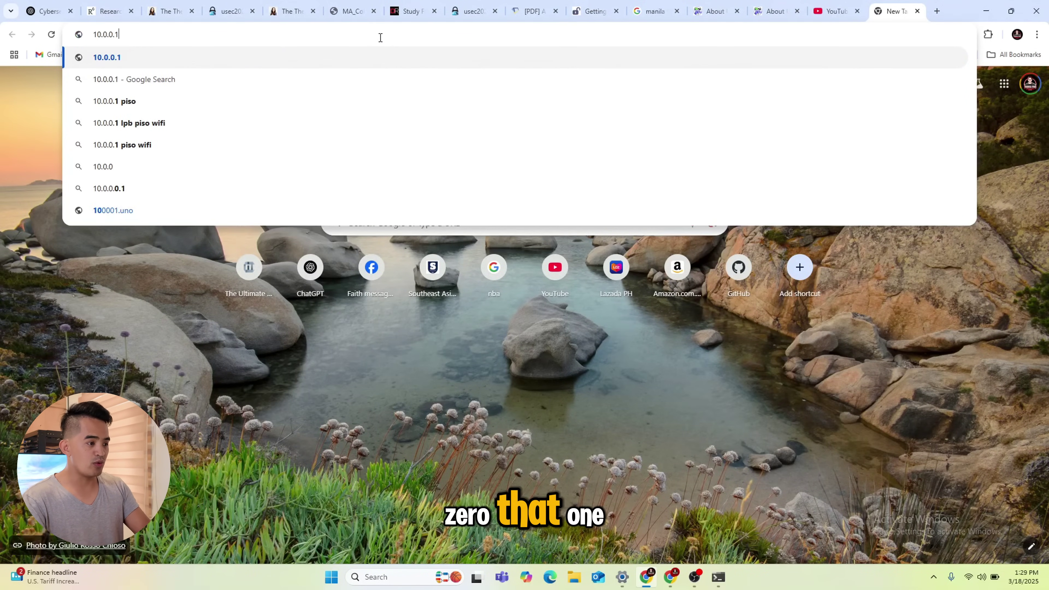
{"action": "key", "text": "Return"}
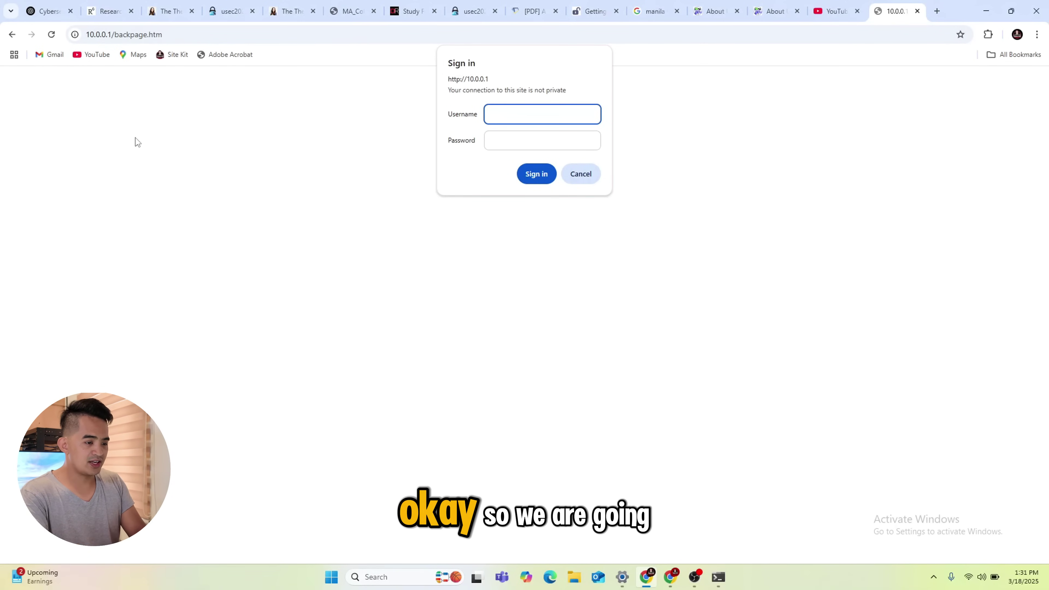
{"action": "type", "text": "admin"}
{"action": "key", "text": "Tab"}
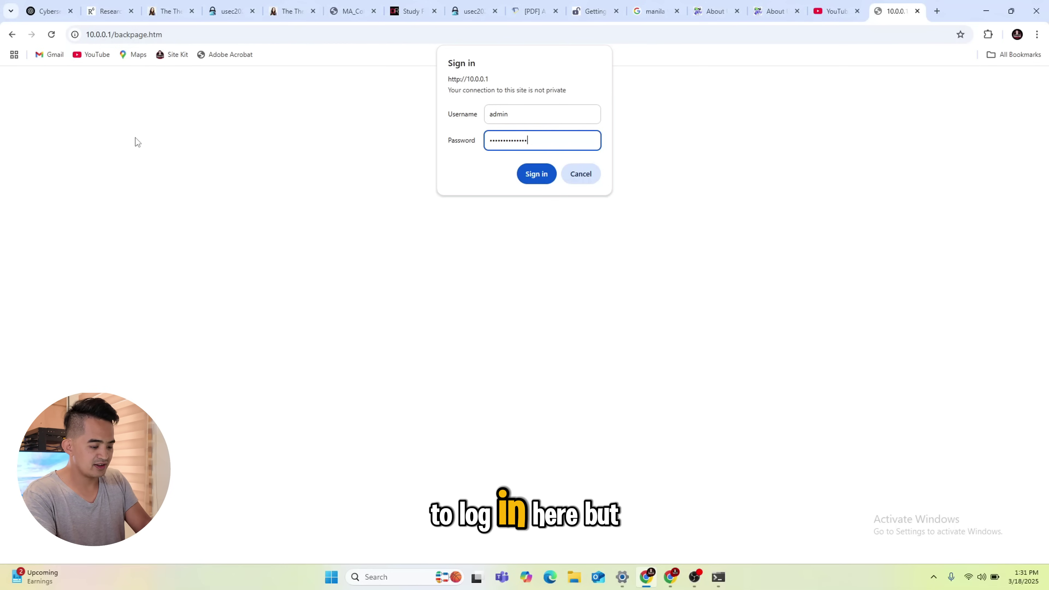
{"action": "key", "text": "Return"}
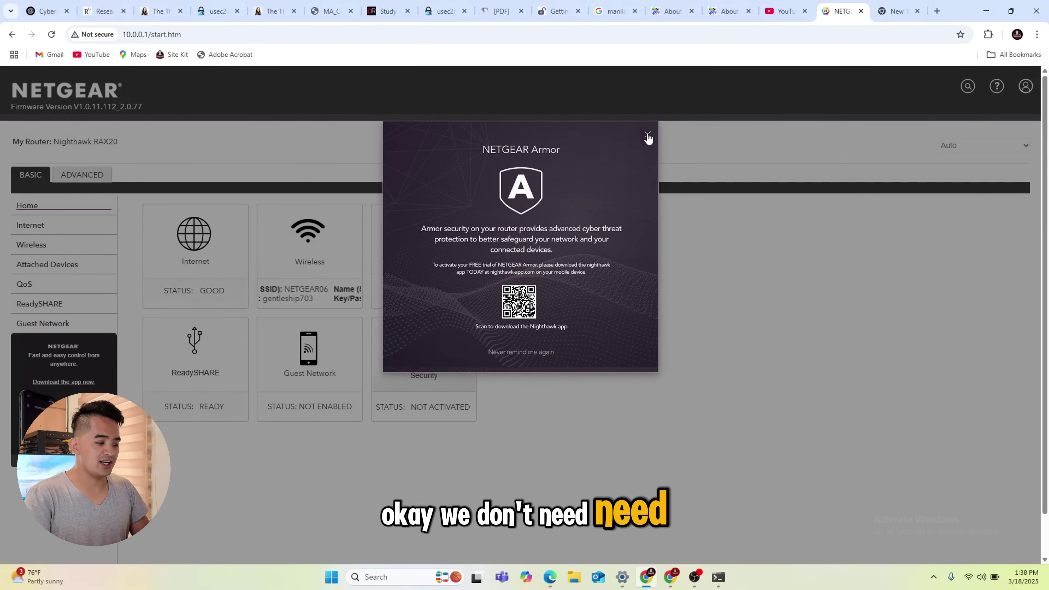
Close the Armor popup, open ReadySHARE Advanced Settings, and select the \\readyshare\Q_Drive share name
{"action": "left_click", "coordinate": [648, 134]}
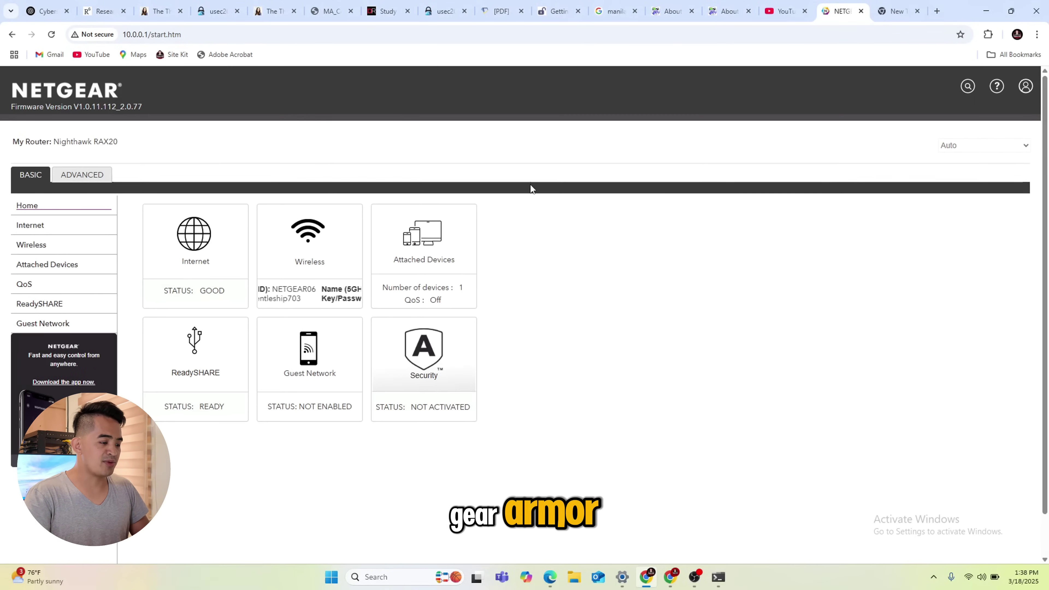
{"action": "left_click", "coordinate": [193, 377]}
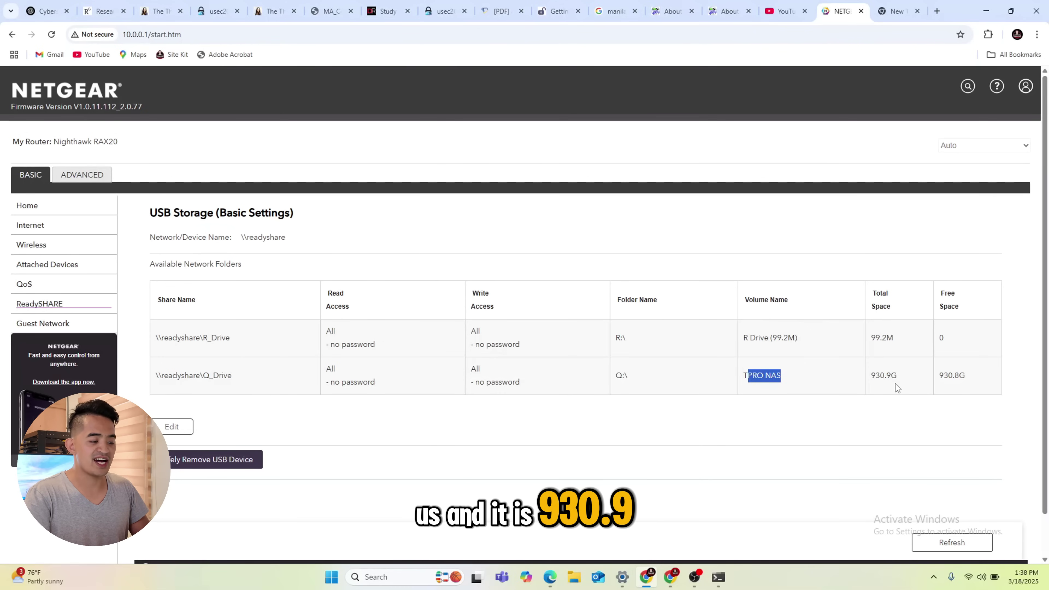
{"action": "left_click", "coordinate": [183, 432]}
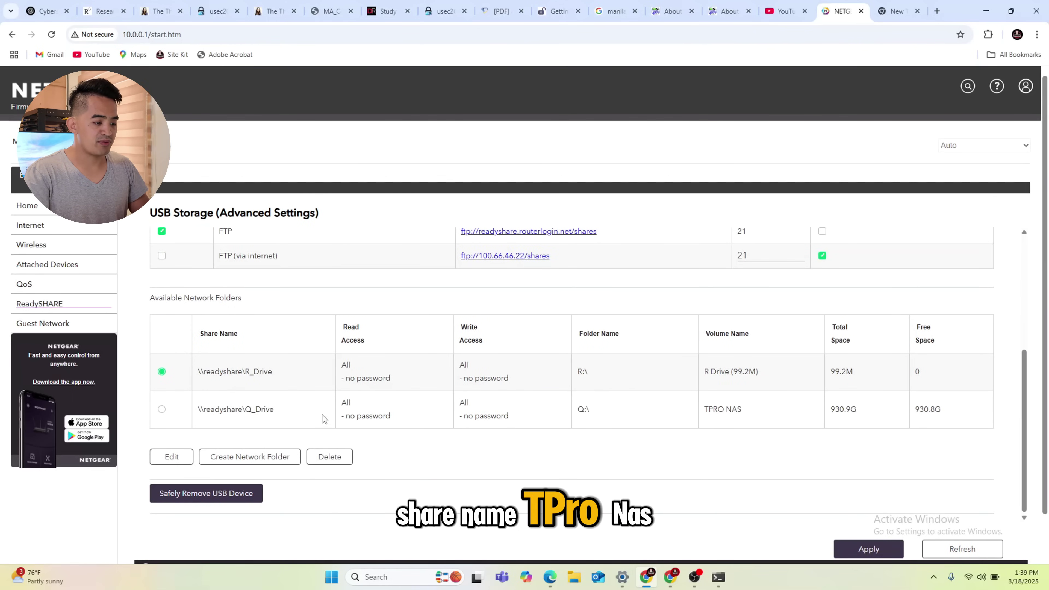
{"action": "left_click_drag", "start_coordinate": [274, 411], "coordinate": [200, 415]}
{"action": "key", "text": "ctrl+c"}
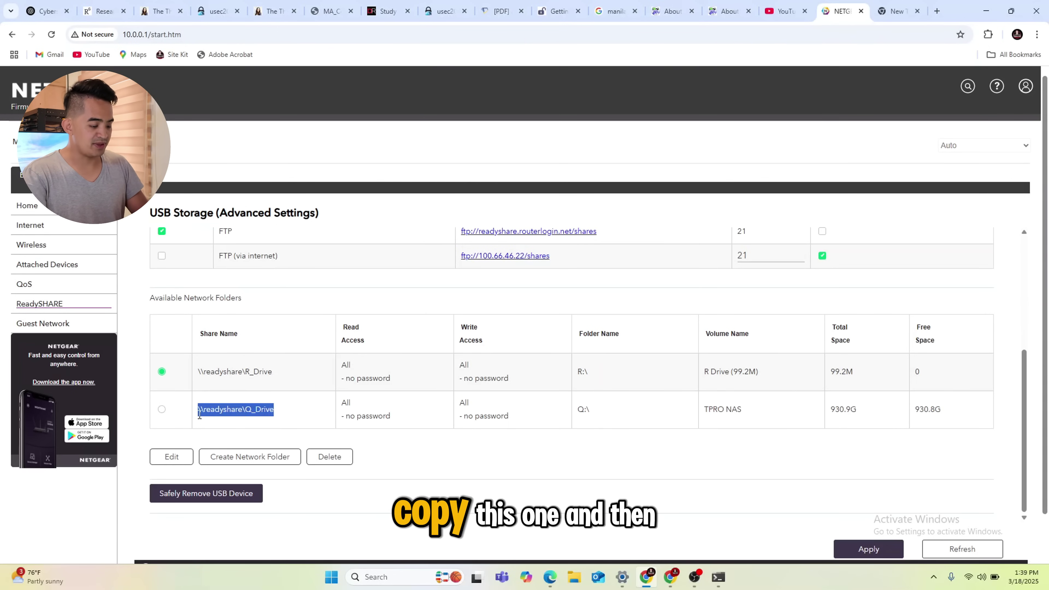
Open \\readyshare\Q_Drive in File Explorer through the Run dialog
{"action": "left_click", "coordinate": [398, 577]}
{"action": "type", "text": "run"}
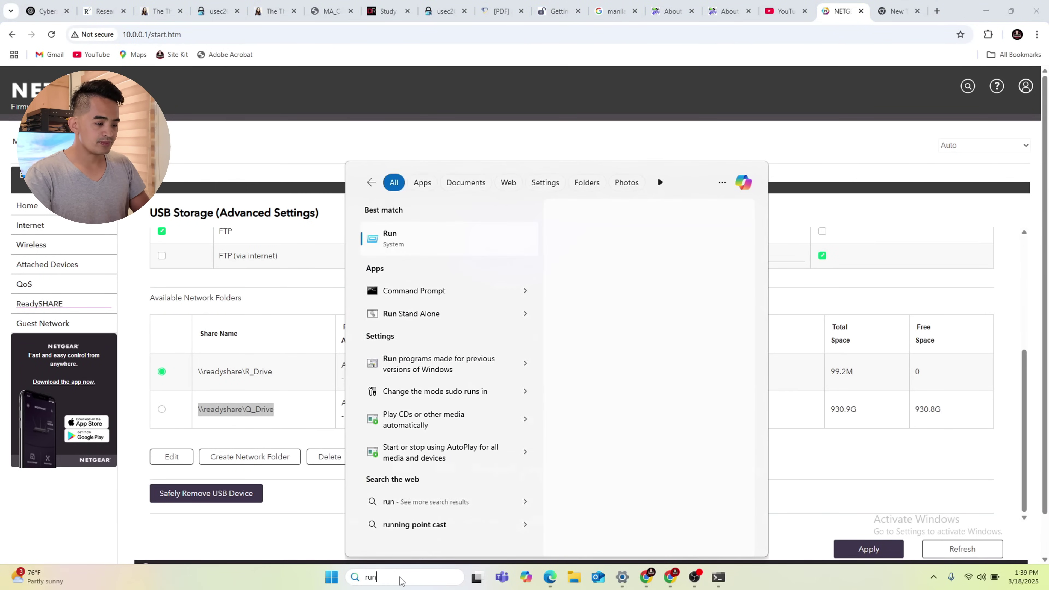
{"action": "left_click", "coordinate": [403, 237]}
{"action": "key", "text": "ctrl+v"}
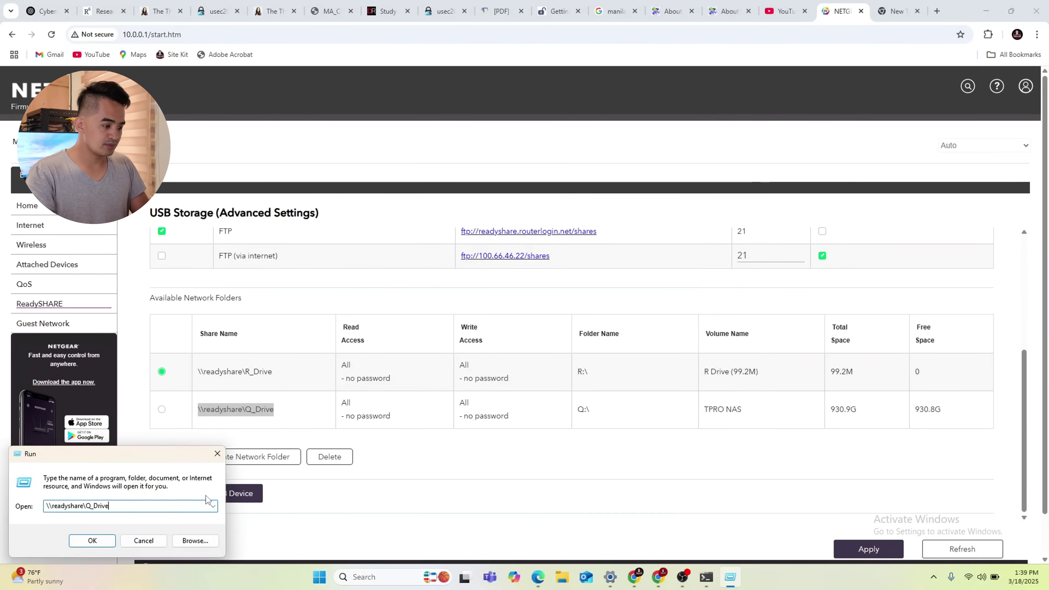
{"action": "key", "text": "Return"}
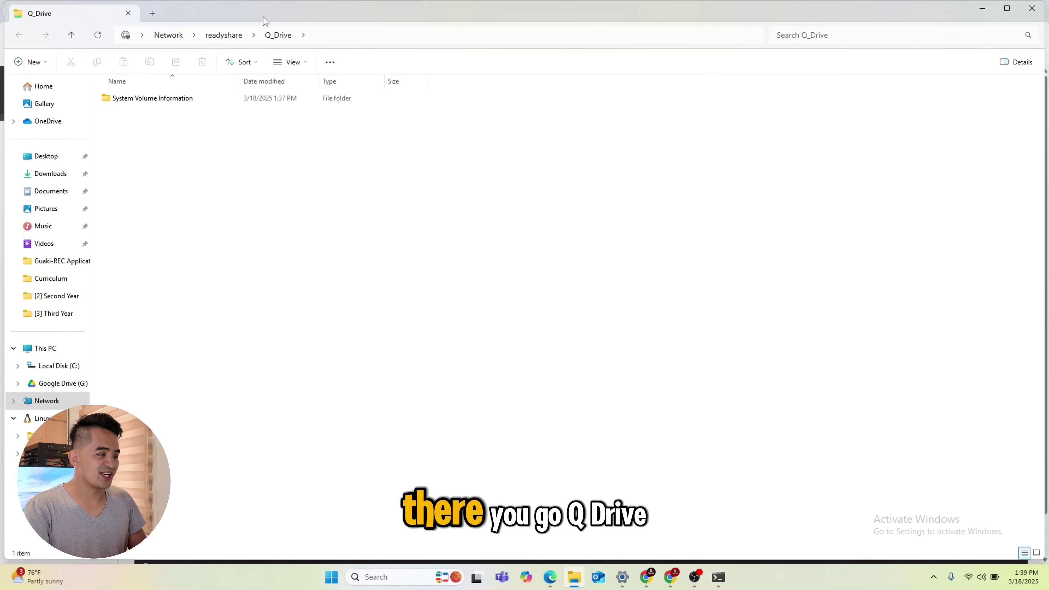
{"action": "left_click_drag", "start_coordinate": [247, 17], "coordinate": [581, 86]}
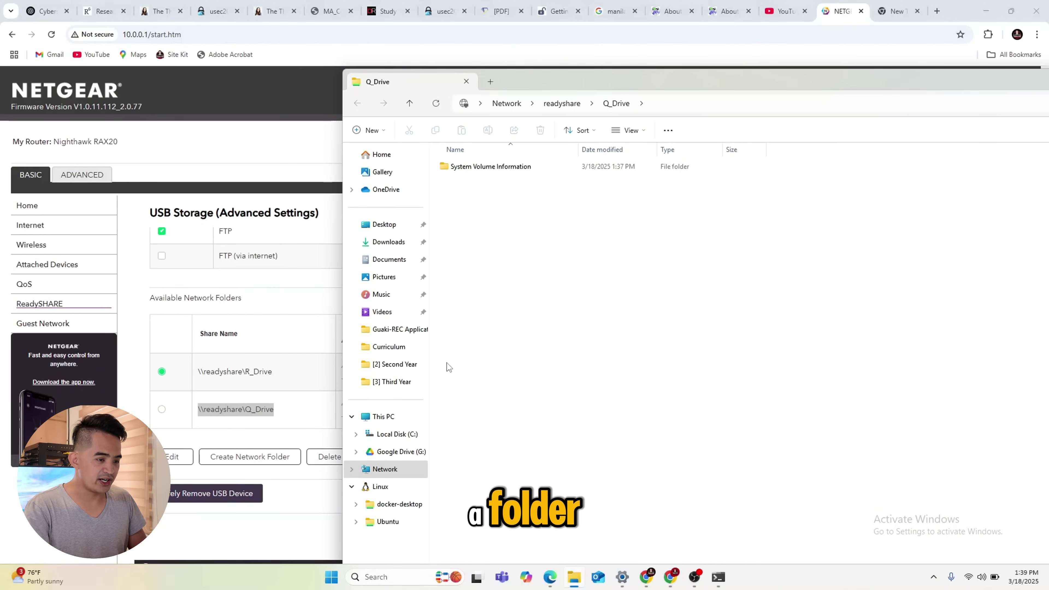
Create a new folder named 'TPRO Files' in Q_Drive
{"action": "right_click", "coordinate": [499, 324]}
{"action": "mouse_move", "coordinate": [557, 413]}
{"action": "left_click", "coordinate": [696, 150]}
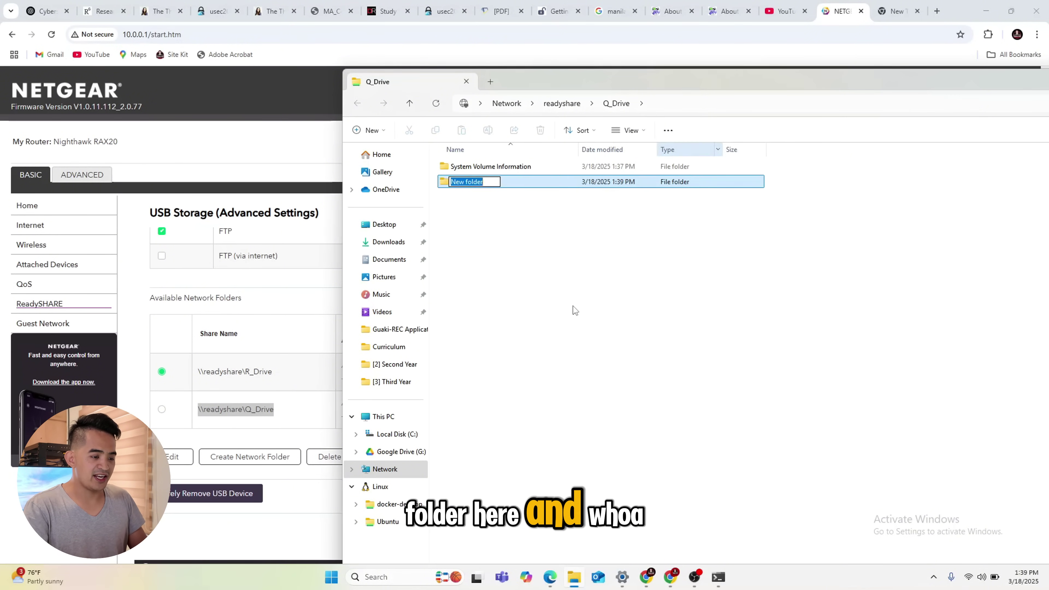
{"action": "type", "text": "TP"}
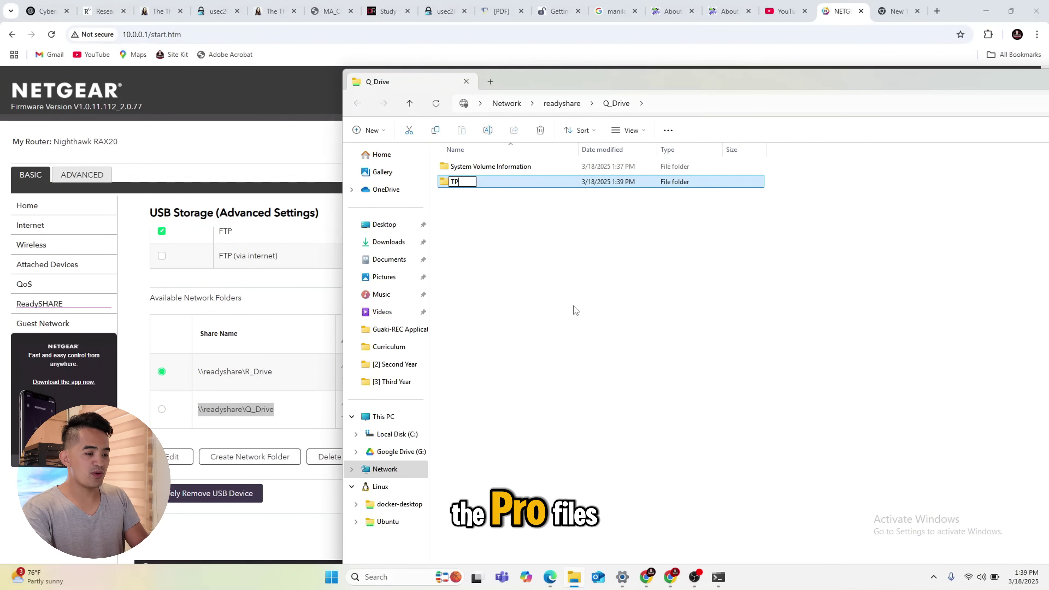
{"action": "type", "text": "RO Files"}
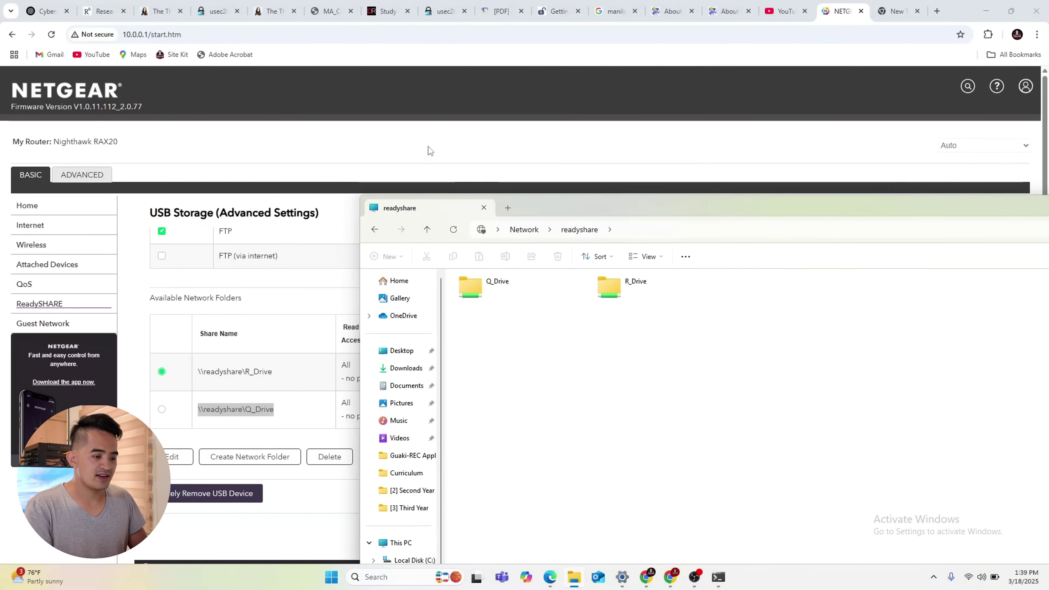
{"action": "left_click", "coordinate": [376, 232]}
Open the TPRO Files folder, then go back up to the readyshare share
{"action": "left_click_drag", "start_coordinate": [569, 215], "coordinate": [359, 110]}
{"action": "left_click", "coordinate": [284, 203]}
{"action": "double_click", "coordinate": [285, 202]}
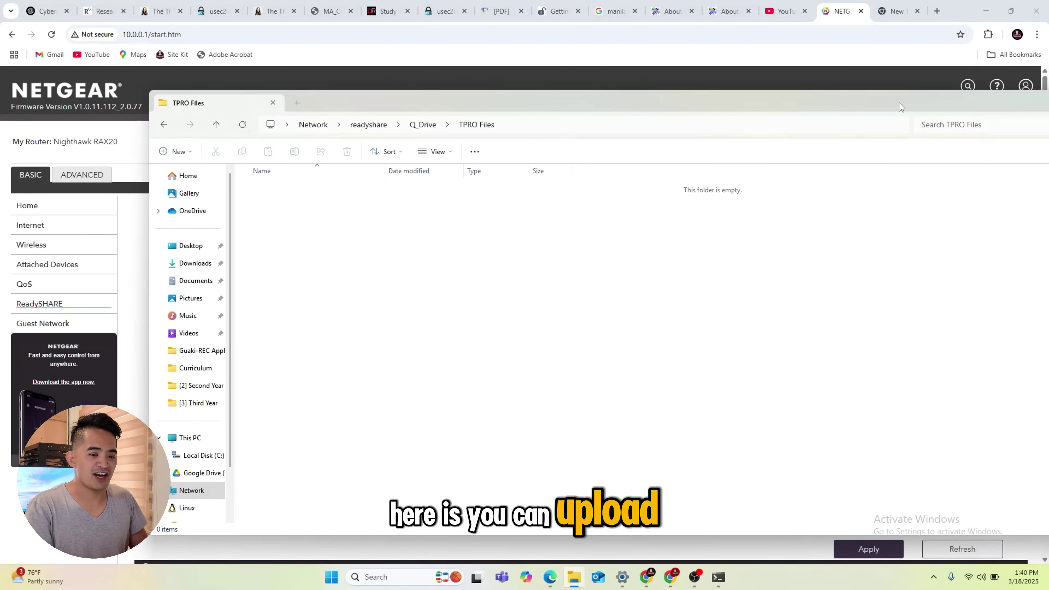
{"action": "left_click_drag", "start_coordinate": [899, 103], "coordinate": [765, 108]}
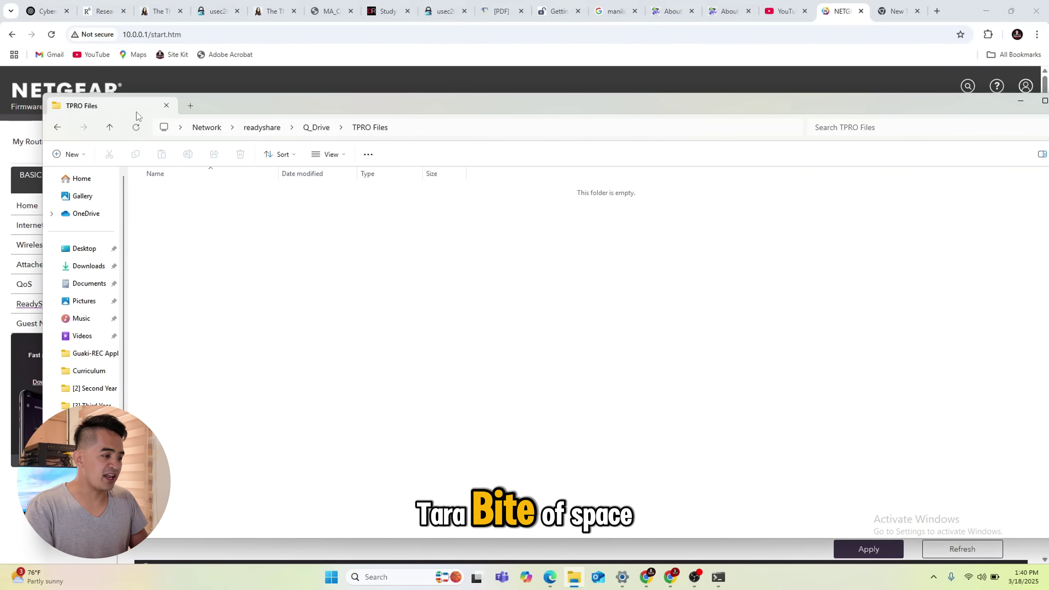
{"action": "left_click", "coordinate": [109, 127]}
{"action": "left_click", "coordinate": [110, 127]}
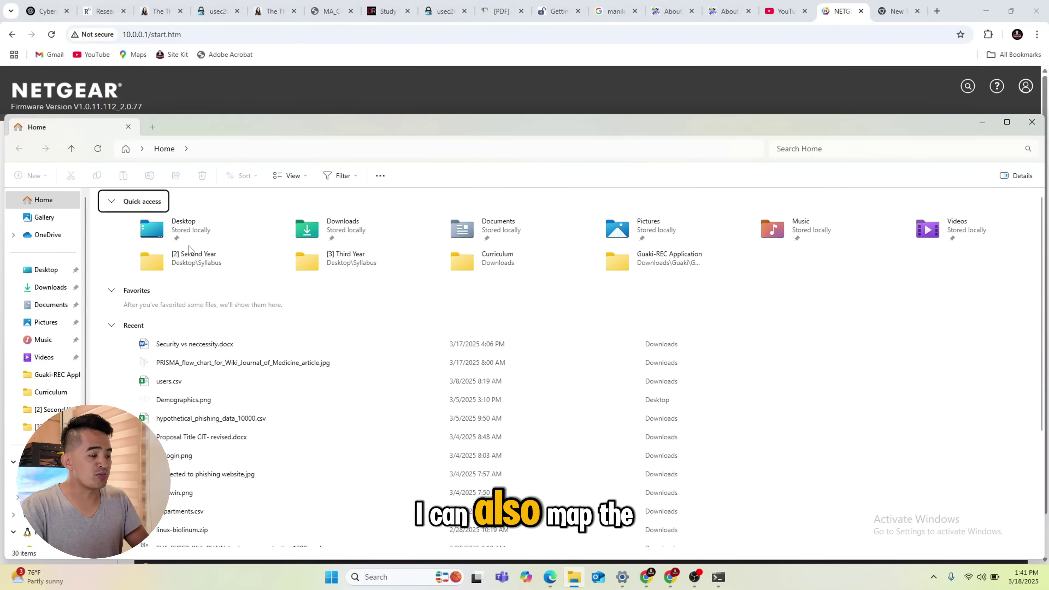
{"action": "left_click_drag", "start_coordinate": [317, 131], "coordinate": [351, 61]}
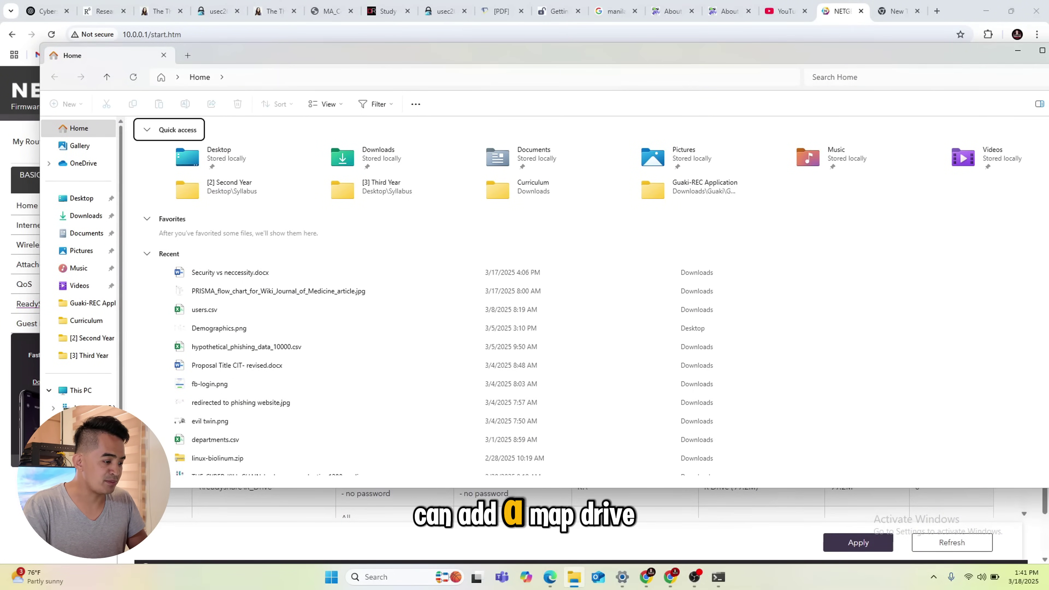
Start Map network drive from This PC and choose drive letter Q:
{"action": "left_click", "coordinate": [81, 391]}
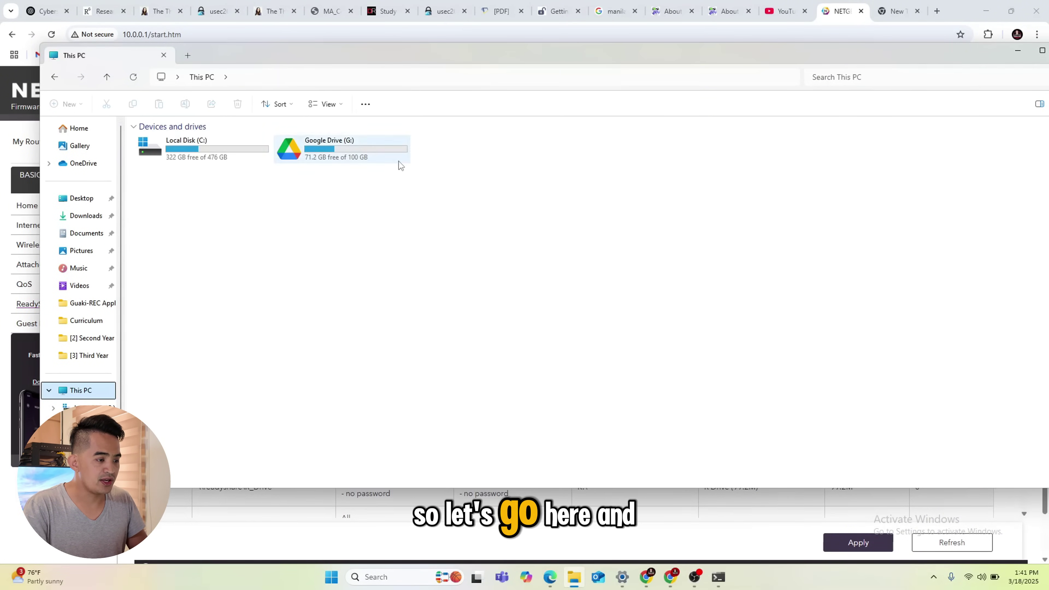
{"action": "left_click", "coordinate": [373, 107]}
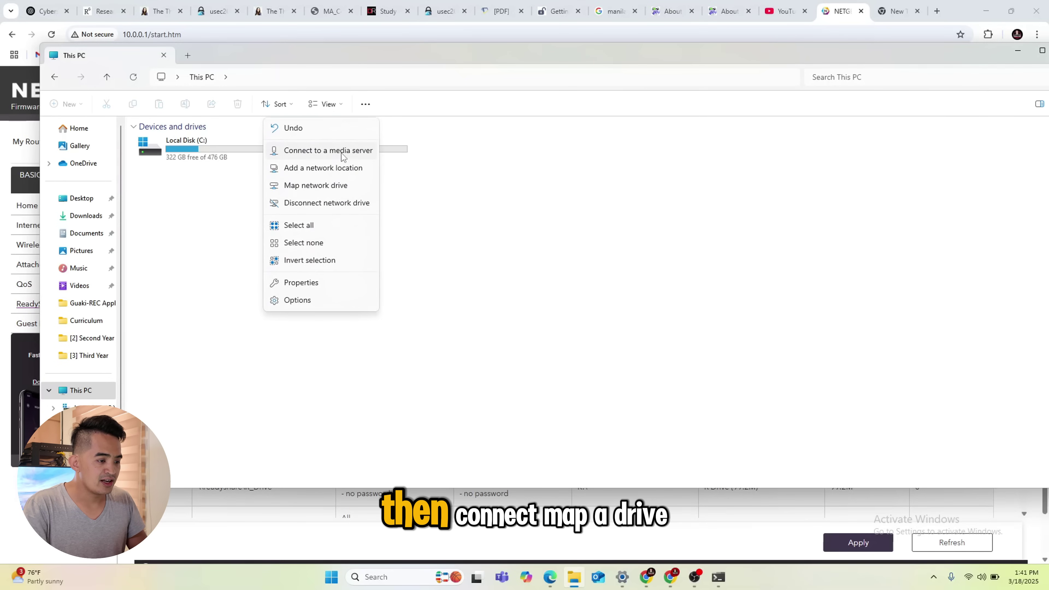
{"action": "left_click", "coordinate": [340, 187]}
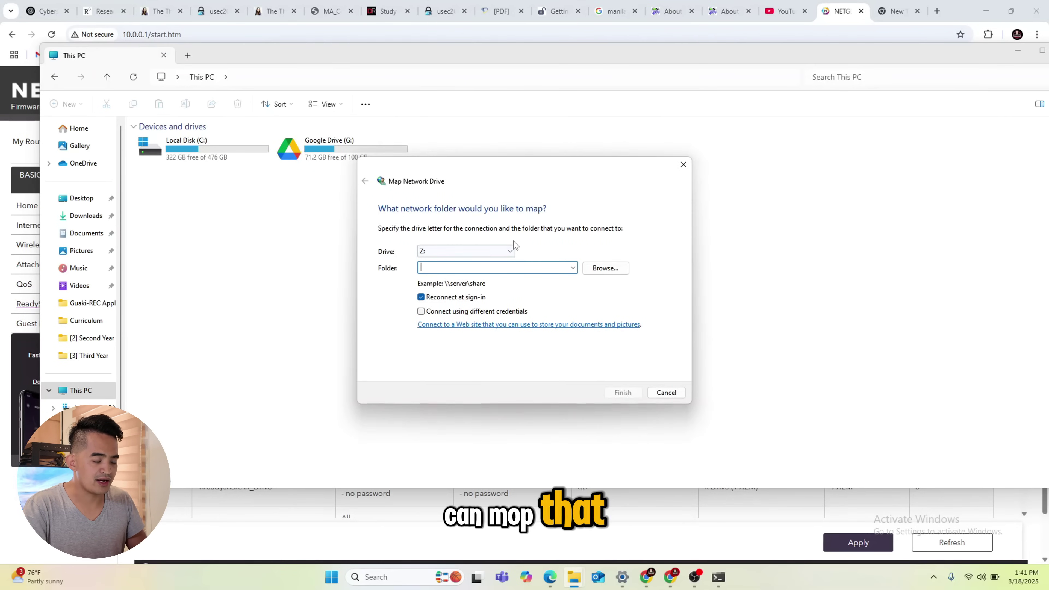
{"action": "left_click", "coordinate": [509, 253]}
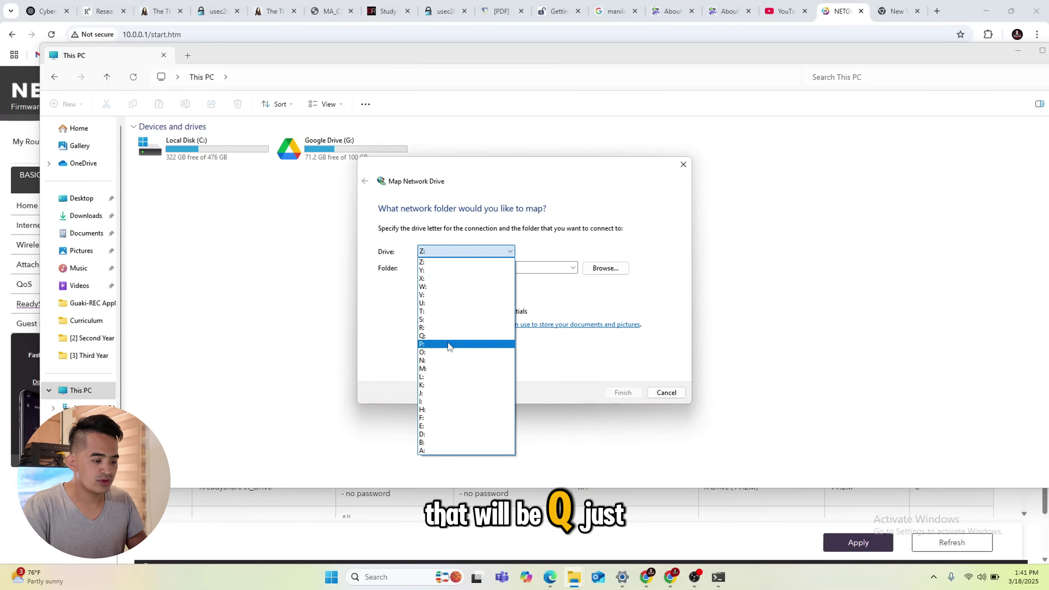
{"action": "left_click", "coordinate": [454, 335]}
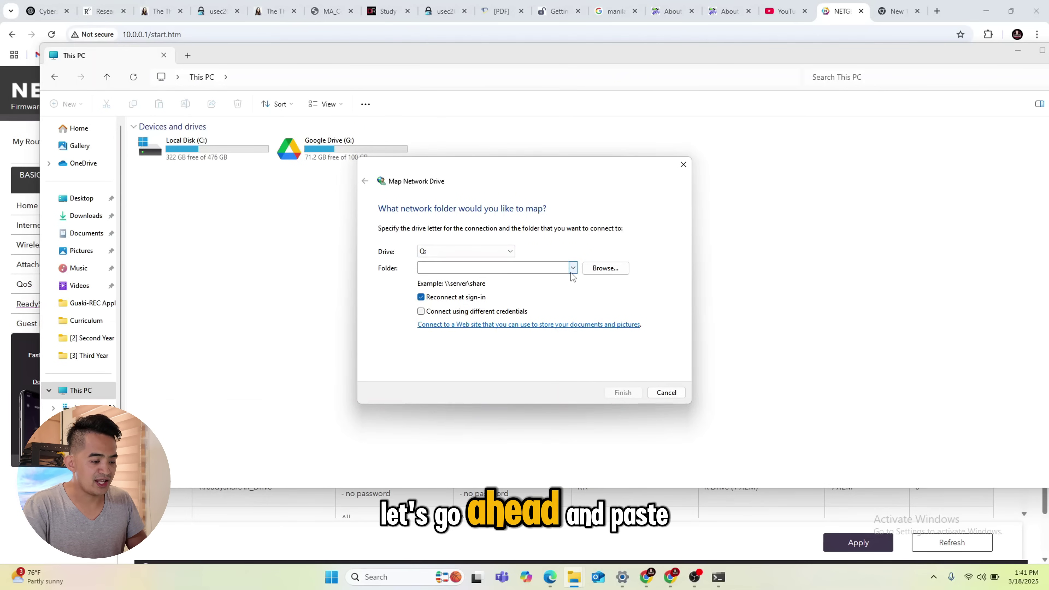
Set the folder to \\readyshare\Q_Drive via Browse and finish mapping it
{"action": "left_click", "coordinate": [293, 511]}
{"action": "scroll", "coordinate": [293, 511], "scroll_direction": "down", "scroll_amount": 3}
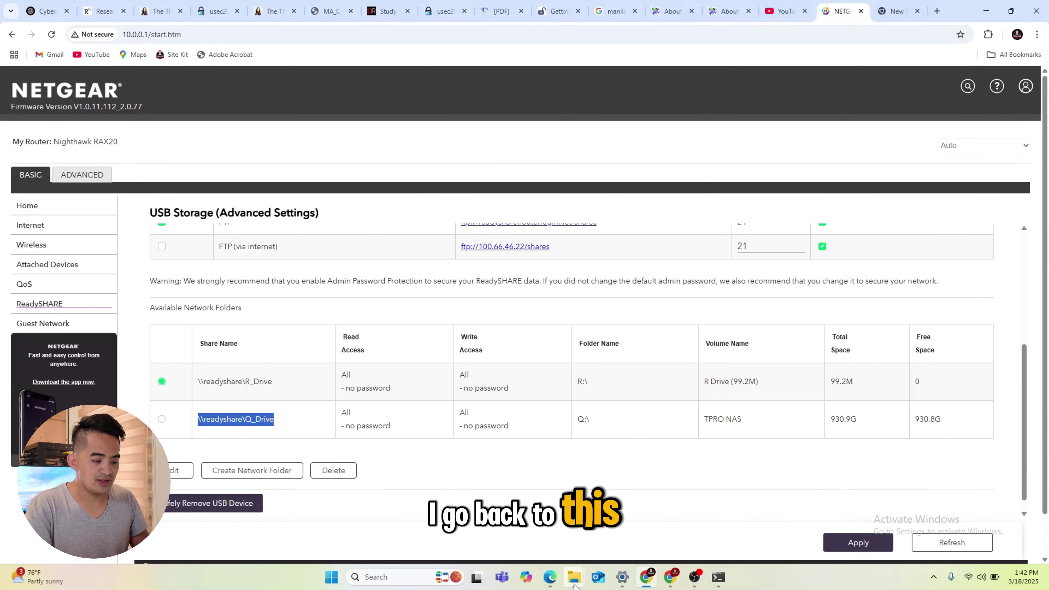
{"action": "mouse_move", "coordinate": [573, 585]}
{"action": "left_click", "coordinate": [630, 517]}
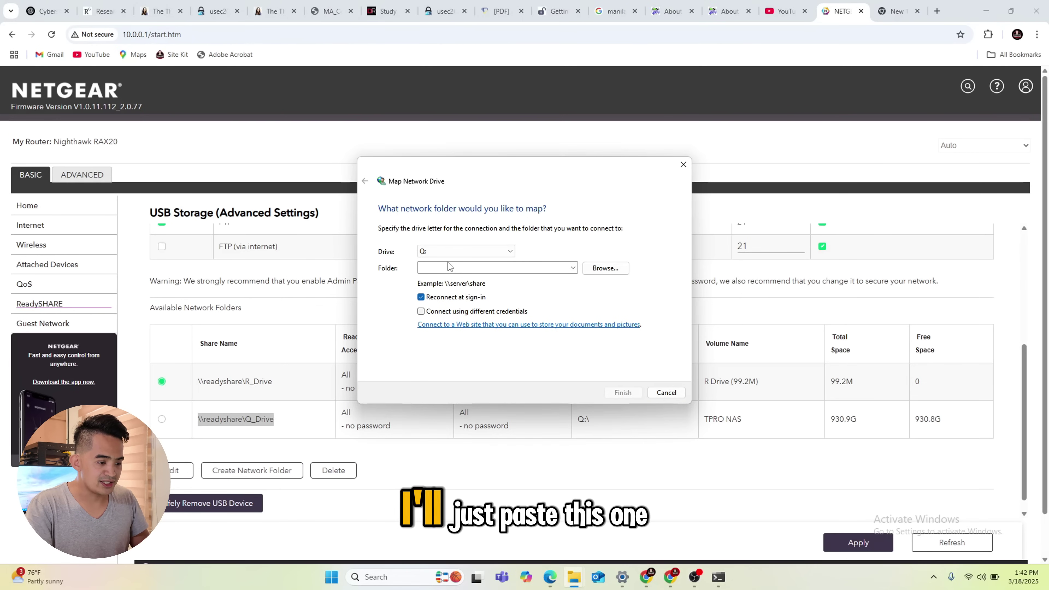
{"action": "left_click", "coordinate": [447, 268]}
{"action": "key", "text": "ctrl+v"}
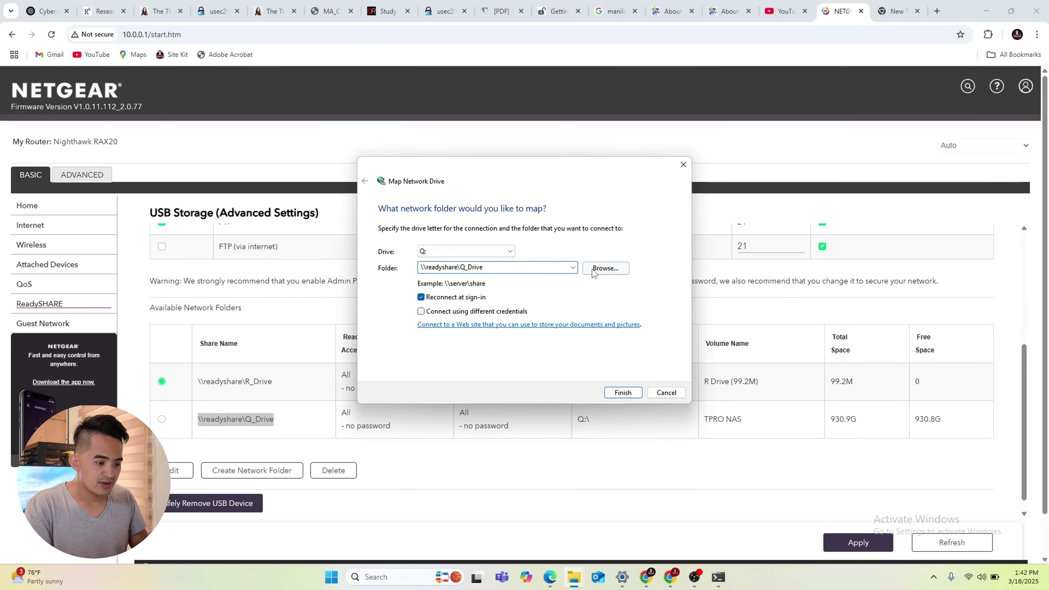
{"action": "left_click", "coordinate": [606, 268]}
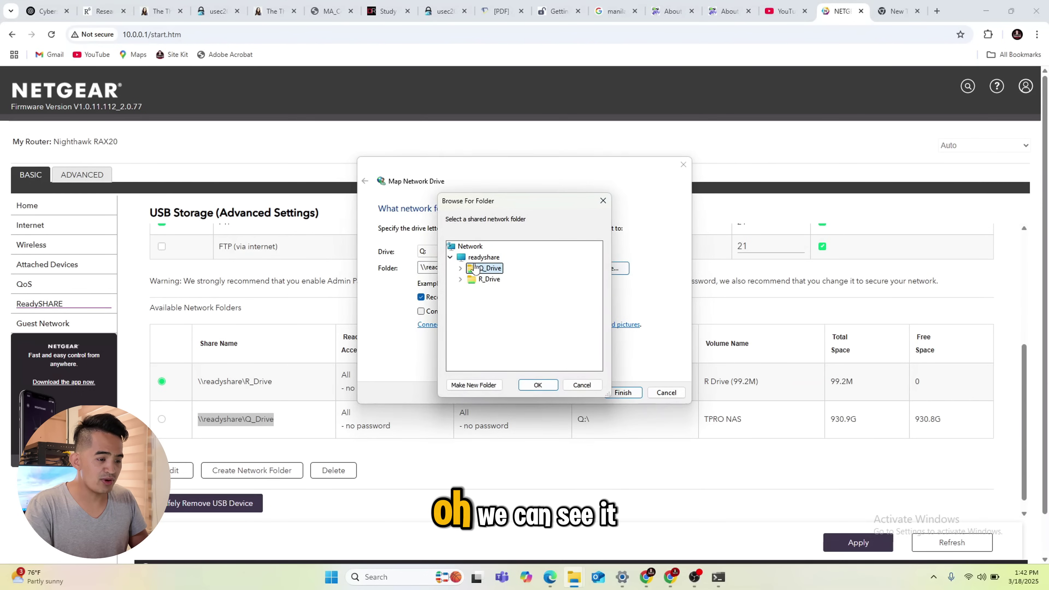
{"action": "left_click", "coordinate": [483, 258]}
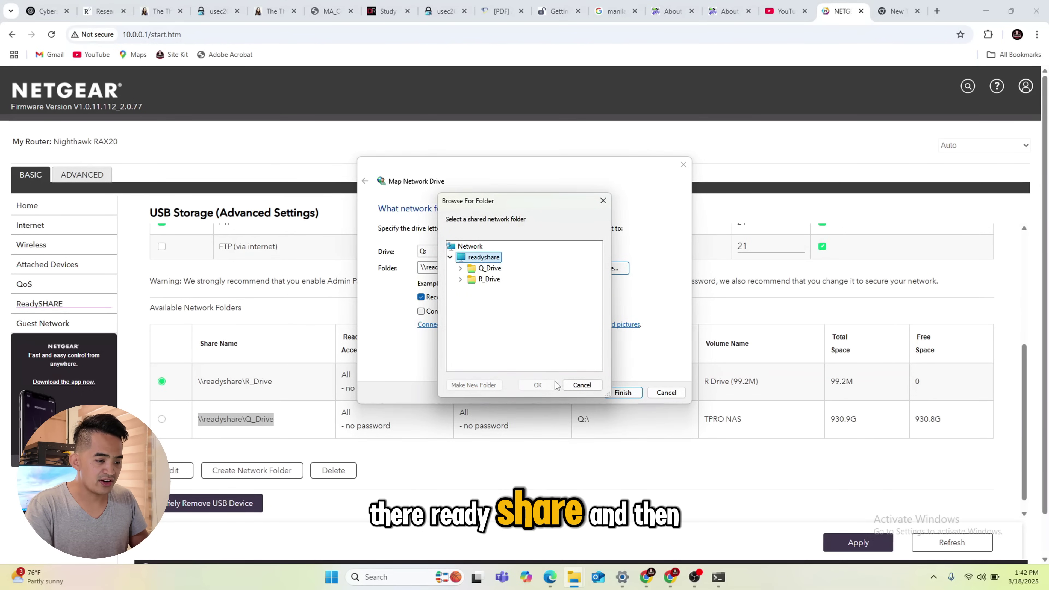
{"action": "left_click", "coordinate": [494, 271]}
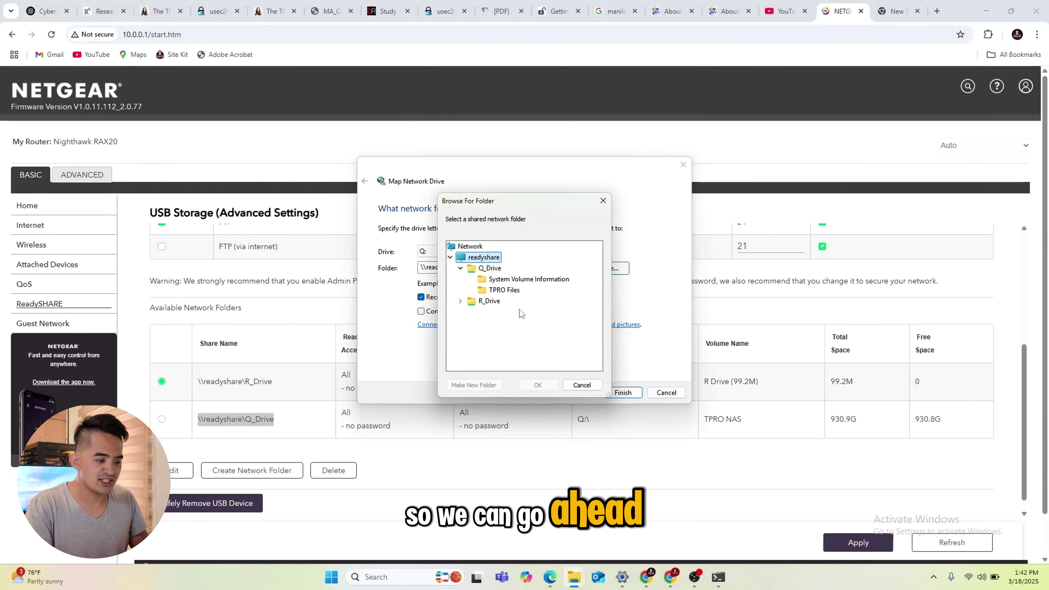
{"action": "left_click", "coordinate": [489, 268]}
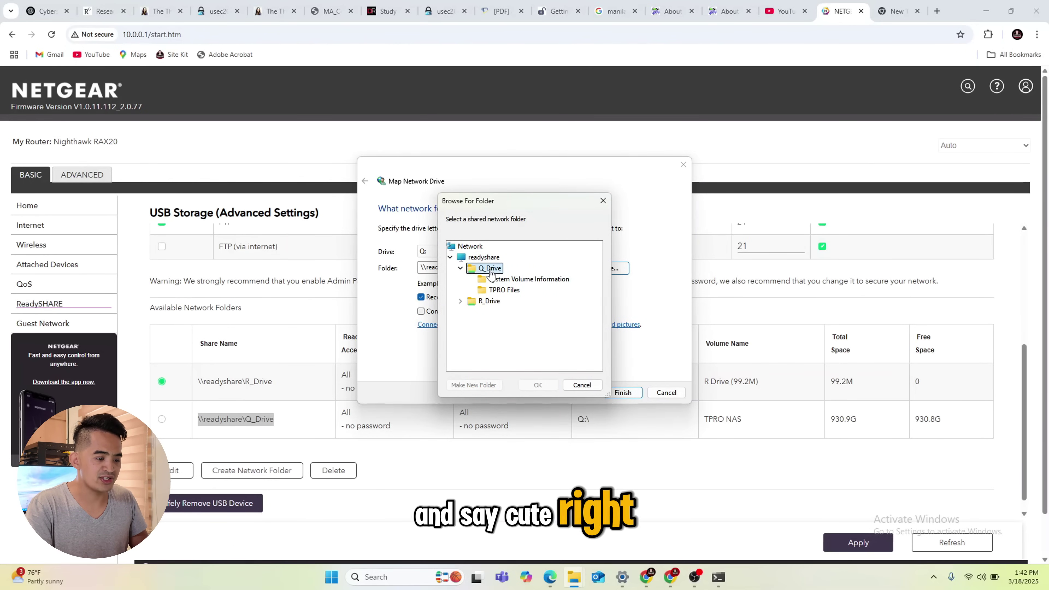
{"action": "left_click", "coordinate": [537, 385]}
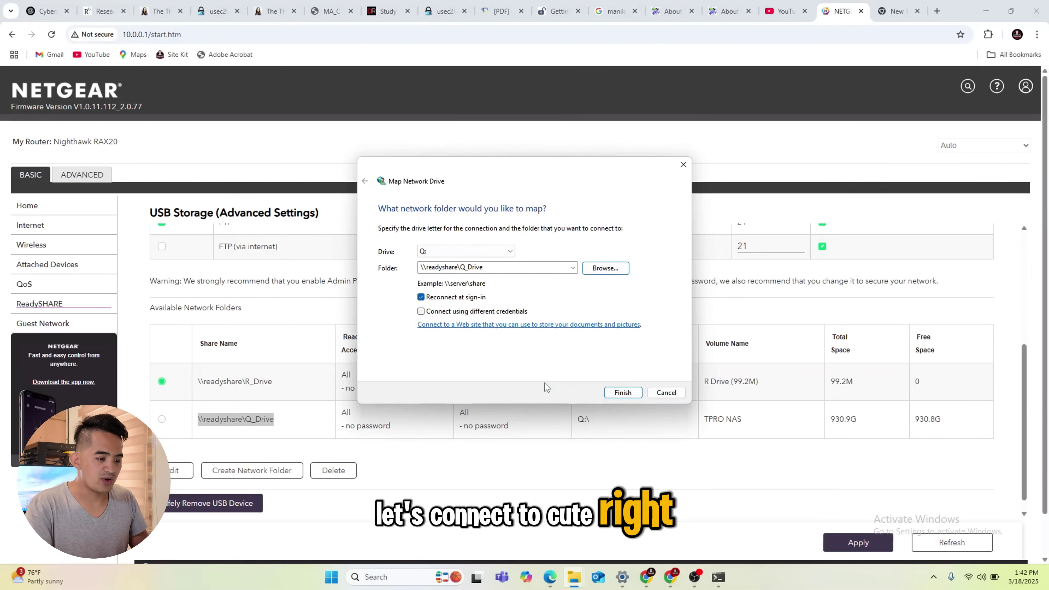
{"action": "left_click", "coordinate": [623, 392]}
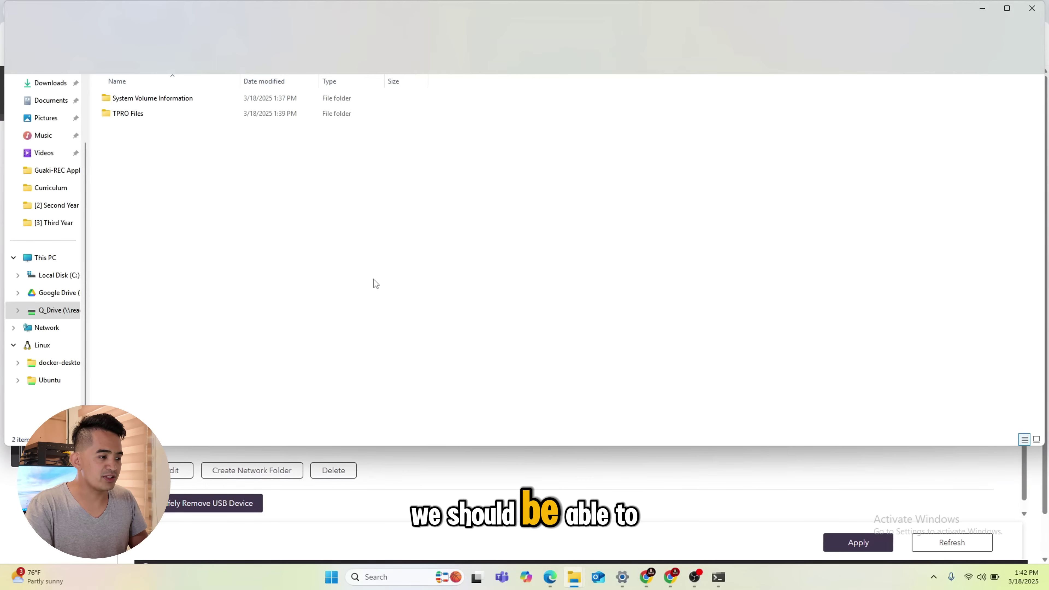
Open TPRO Files on the mapped drive and return to the Q_Drive listing
{"action": "double_click", "coordinate": [250, 18]}
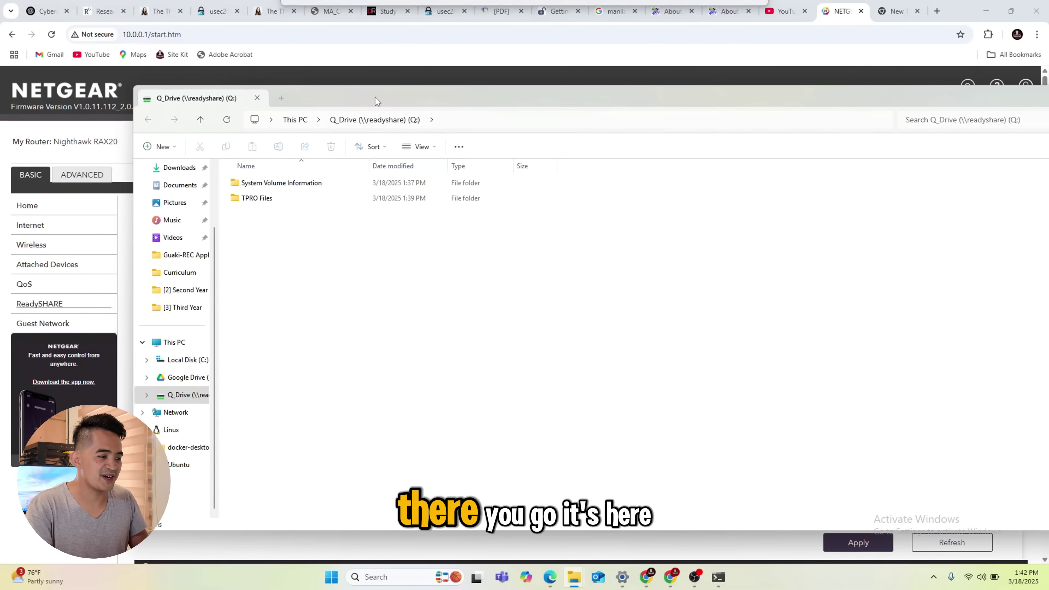
{"action": "double_click", "coordinate": [270, 199]}
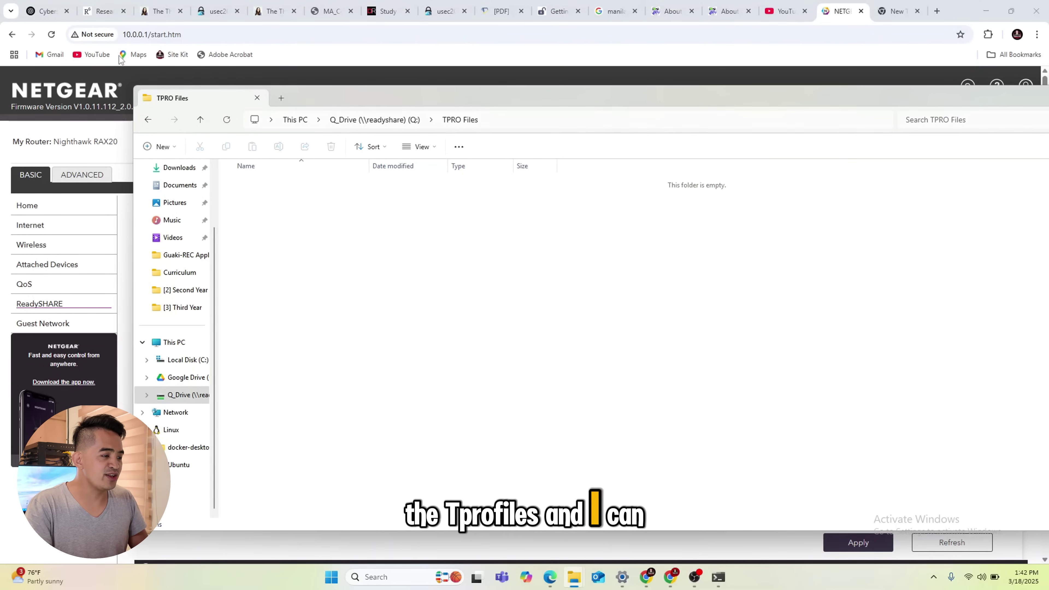
{"action": "left_click", "coordinate": [149, 120]}
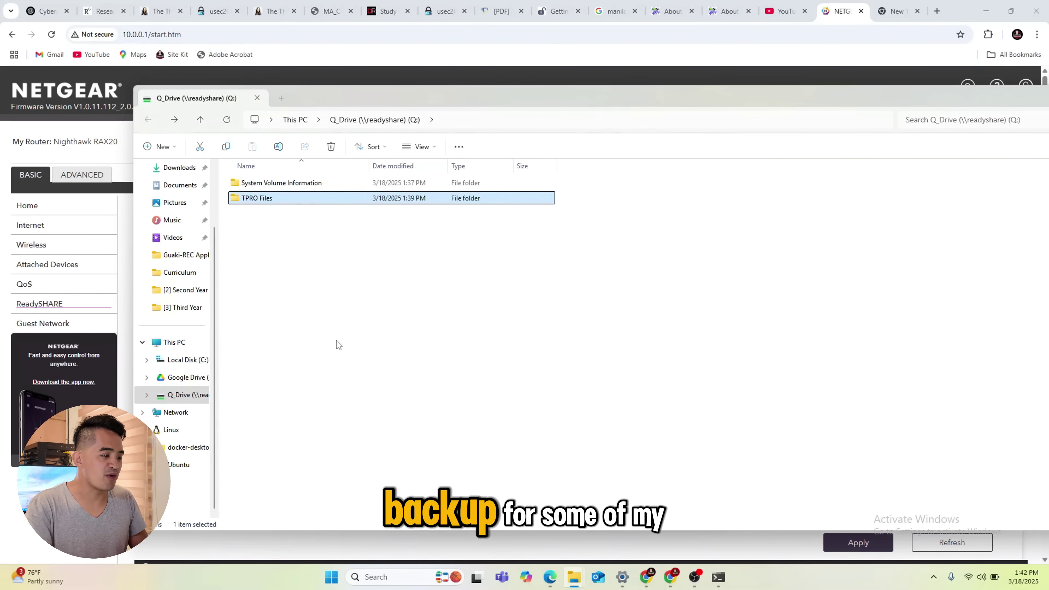
{"action": "left_click", "coordinate": [336, 340]}
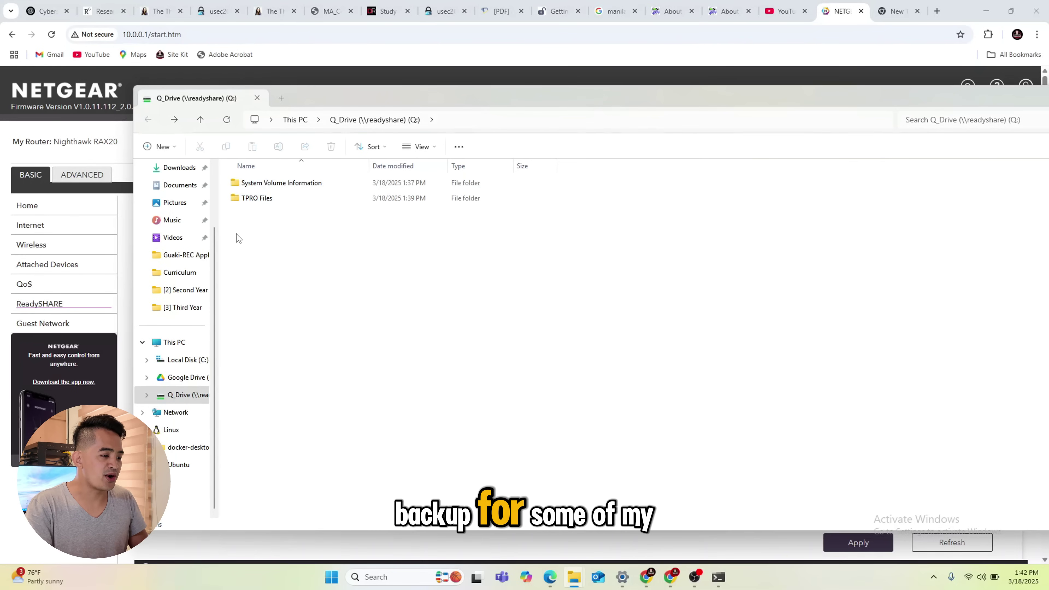
Select the OBS Studio installer in Downloads, then show This PC with Q_Drive (Q:) listed
{"action": "left_click", "coordinate": [177, 239]}
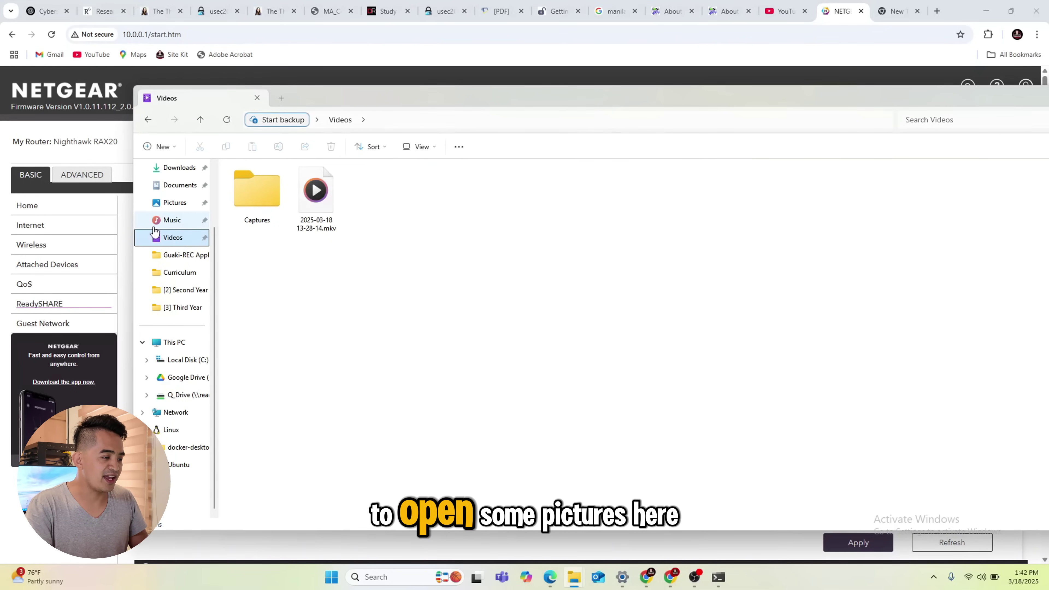
{"action": "left_click", "coordinate": [175, 202]}
{"action": "left_click_drag", "start_coordinate": [485, 208], "coordinate": [318, 193]}
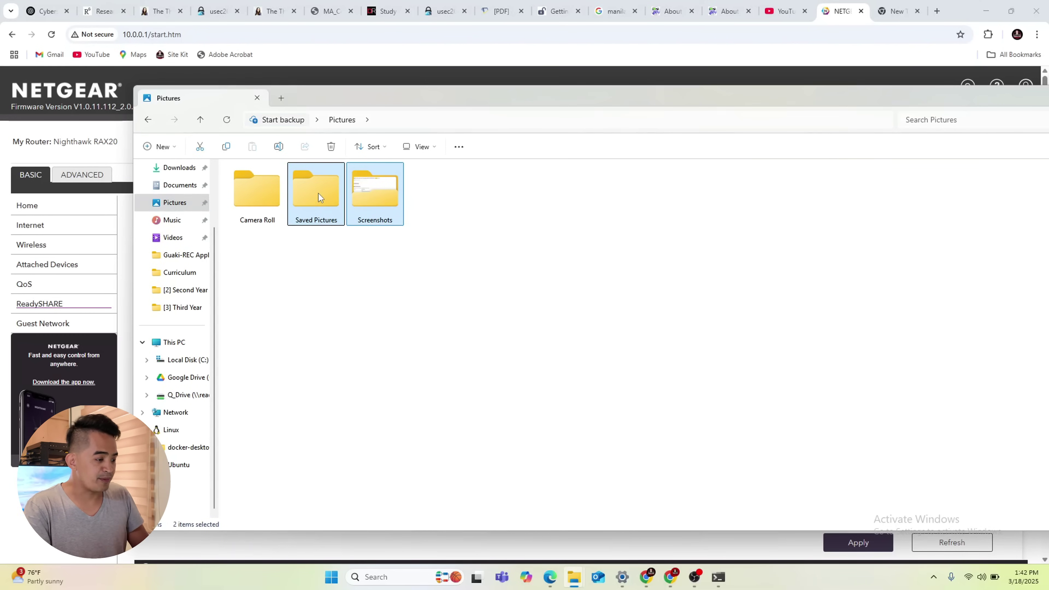
{"action": "left_click", "coordinate": [180, 169]}
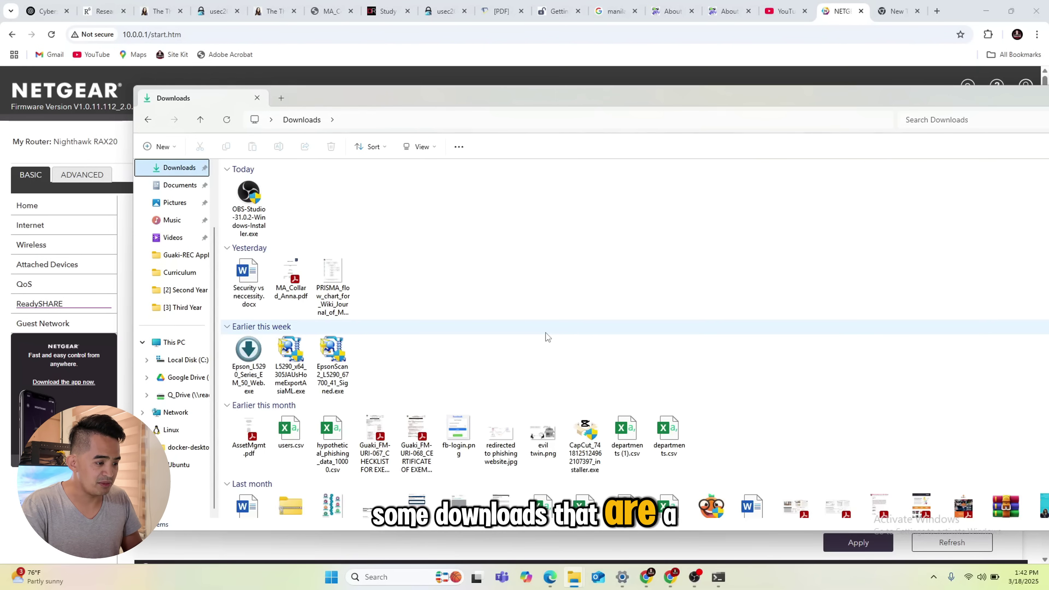
{"action": "scroll", "coordinate": [546, 333], "scroll_direction": "down", "scroll_amount": 2}
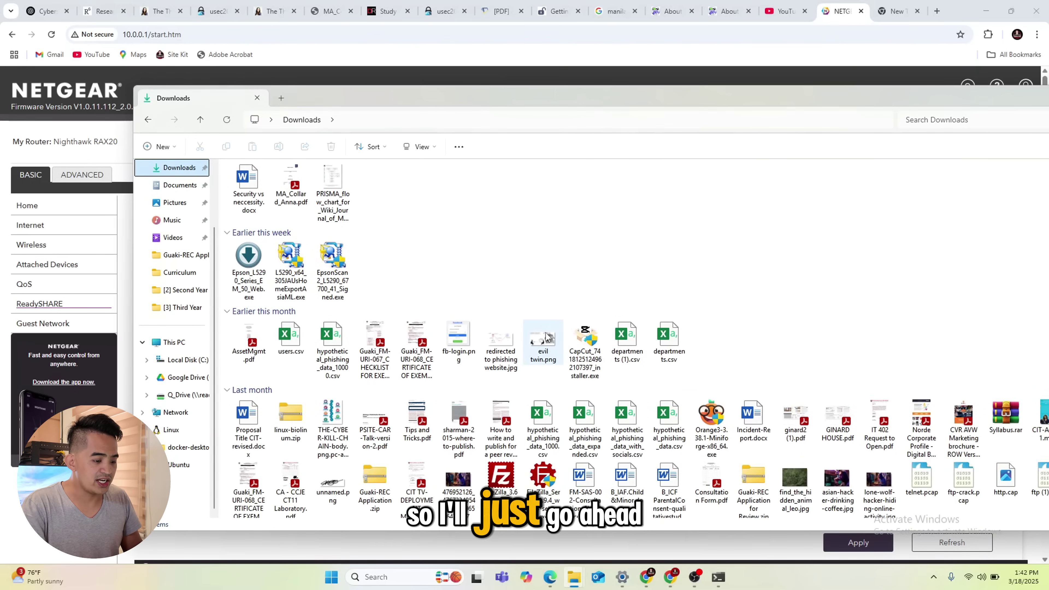
{"action": "scroll", "coordinate": [546, 335], "scroll_direction": "up", "scroll_amount": 2}
{"action": "left_click", "coordinate": [250, 207]}
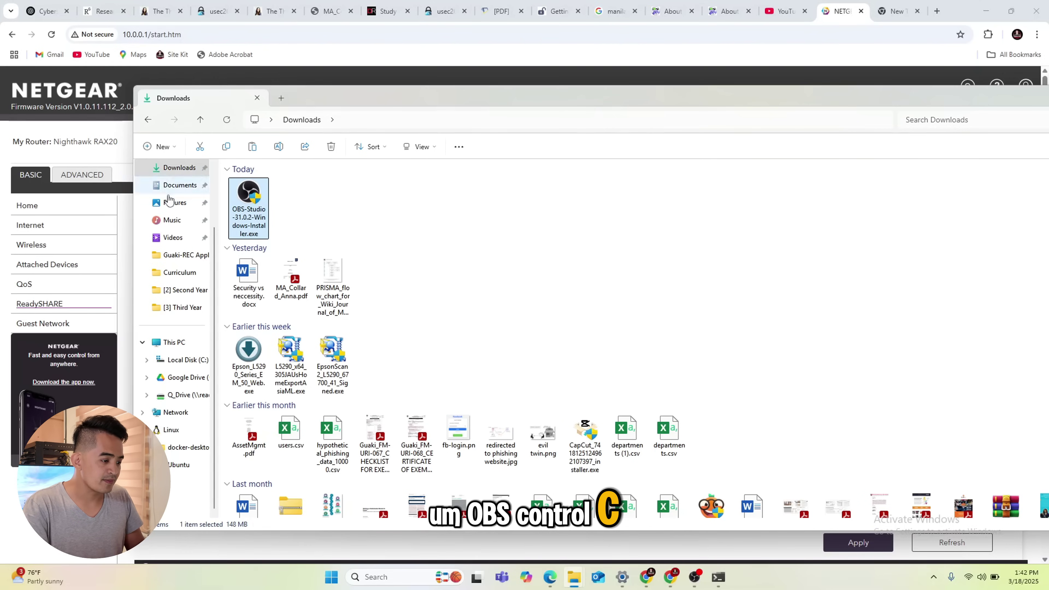
{"action": "left_click", "coordinate": [175, 342]}
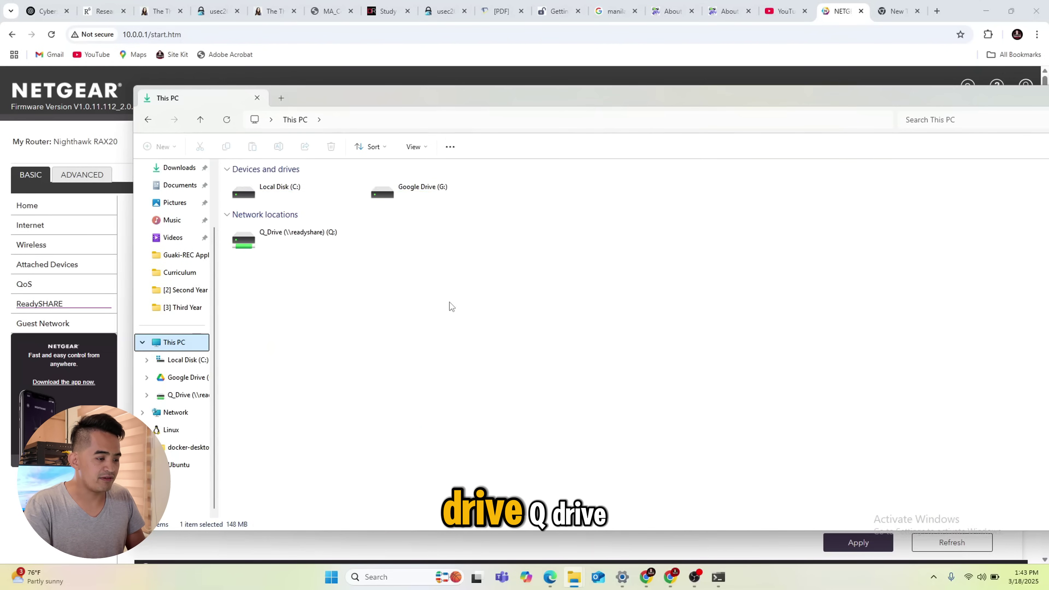
Copy OBS-Studio-31.0.2-Windows-Installer.exe into Q:\TPRO Files, accepting the copy without its properties
{"action": "double_click", "coordinate": [282, 248]}
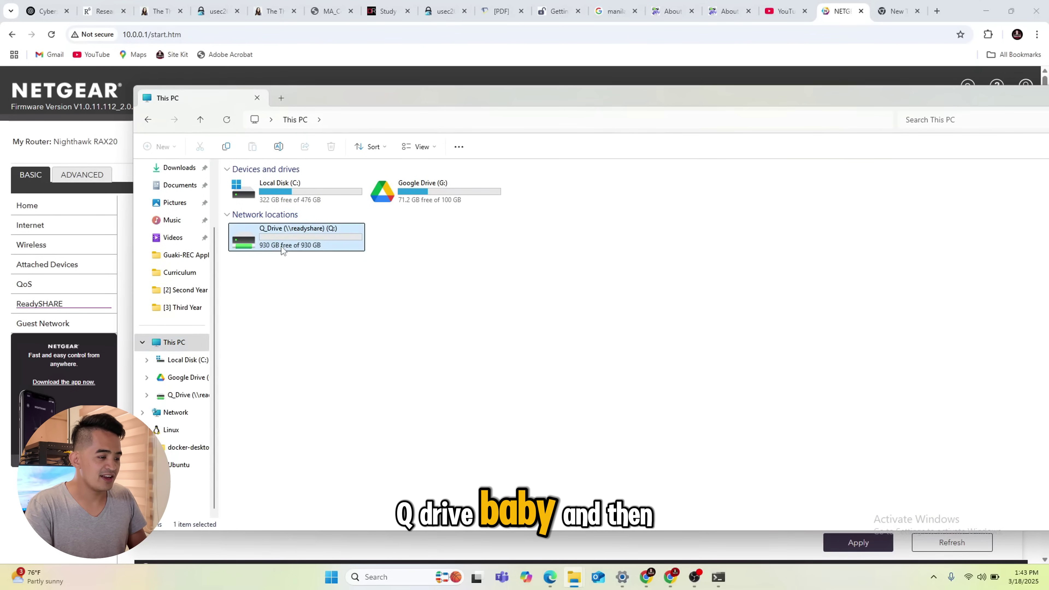
{"action": "double_click", "coordinate": [265, 198]}
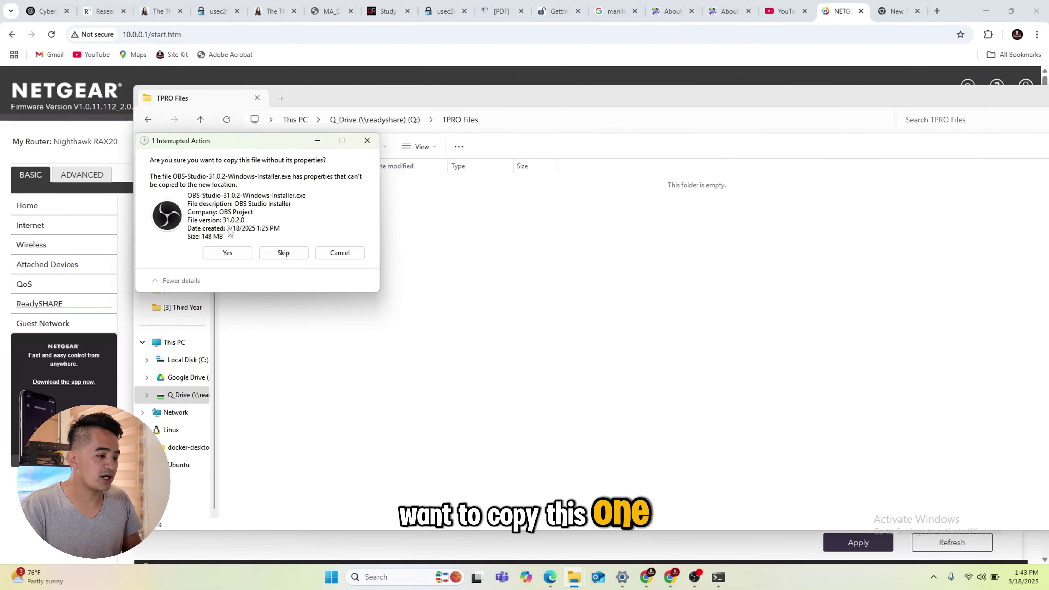
{"action": "left_click", "coordinate": [227, 253]}
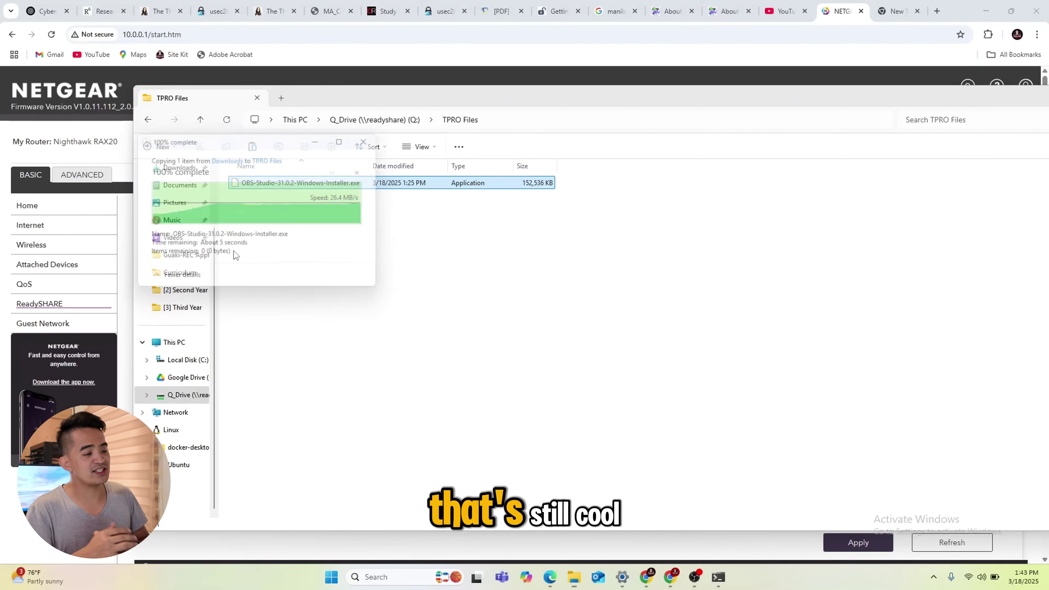
{"action": "left_click", "coordinate": [486, 328]}
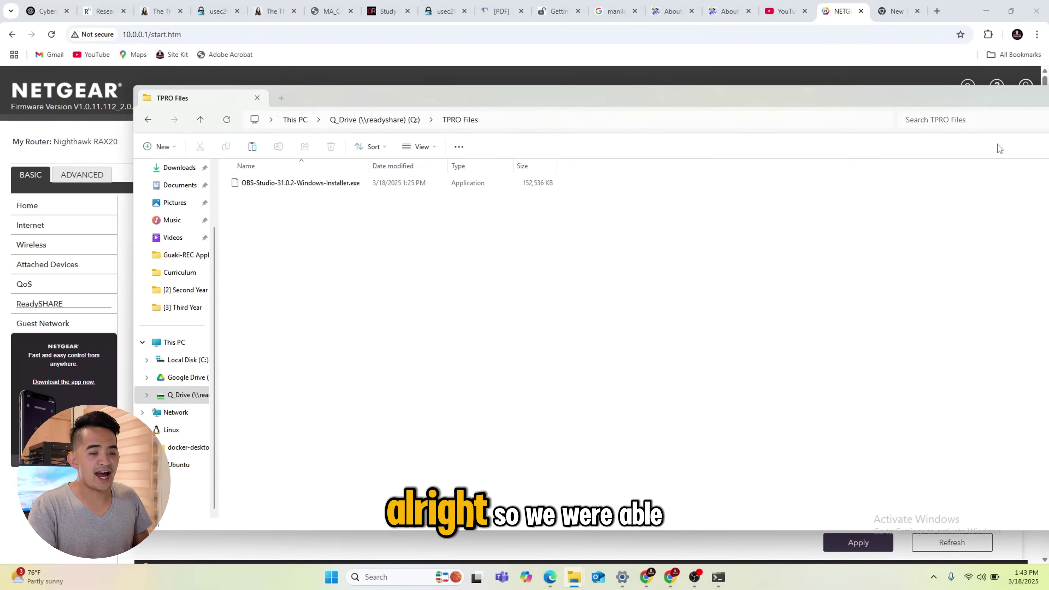
{"action": "left_click_drag", "start_coordinate": [950, 97], "coordinate": [699, 187]}
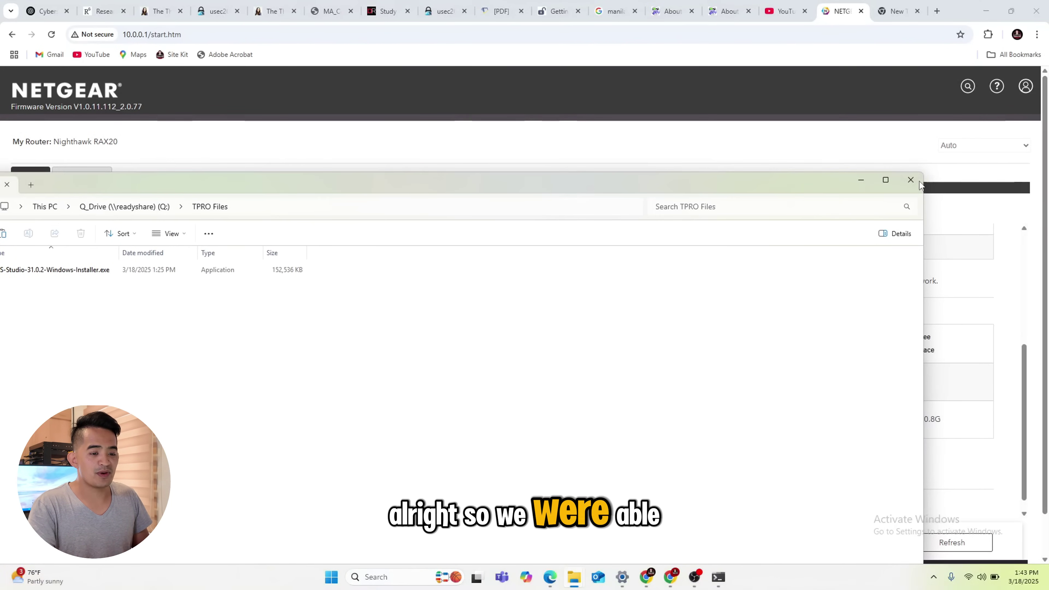
Close Explorer and safely remove the router's USB device holding Q_Drive, acknowledging the alert
{"action": "left_click", "coordinate": [916, 180]}
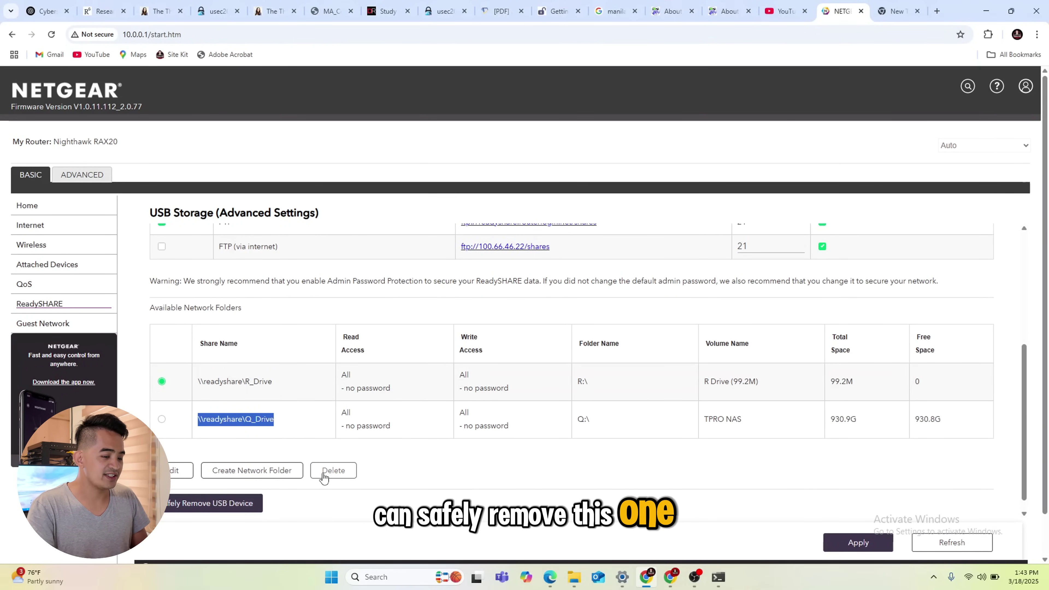
{"action": "left_click", "coordinate": [858, 542]}
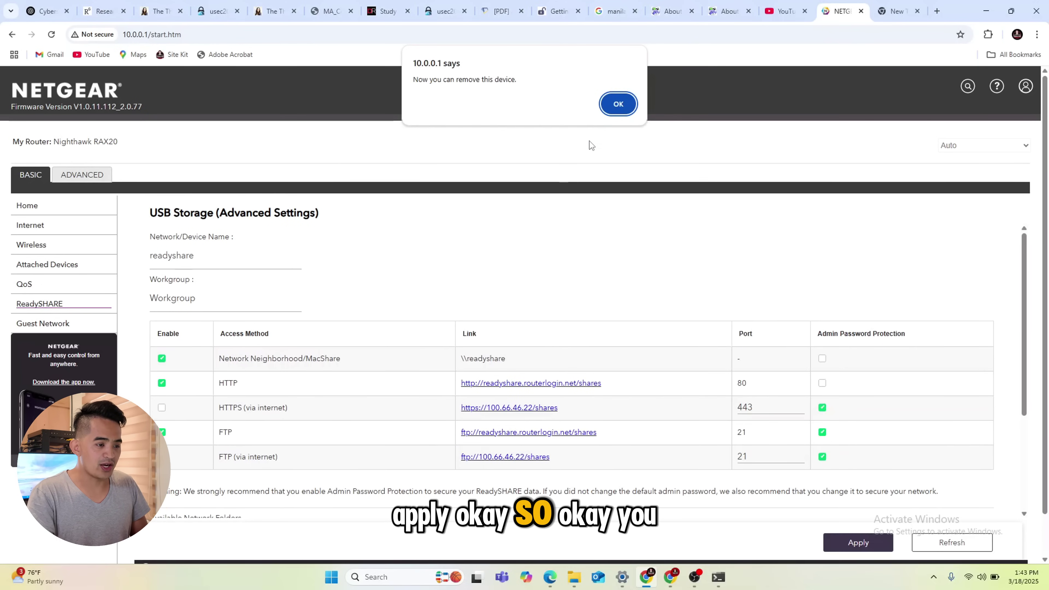
{"action": "left_click", "coordinate": [618, 104]}
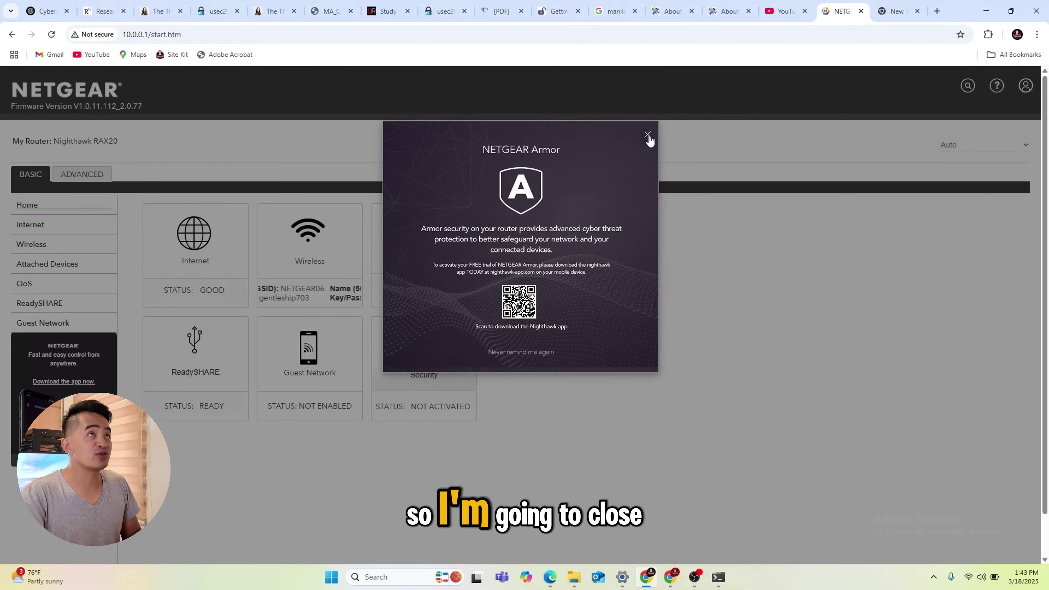
Close the Armor popup, open ReadySHARE storage settings, and select the \\readyshare\T_Drive share path
{"action": "left_click", "coordinate": [647, 135]}
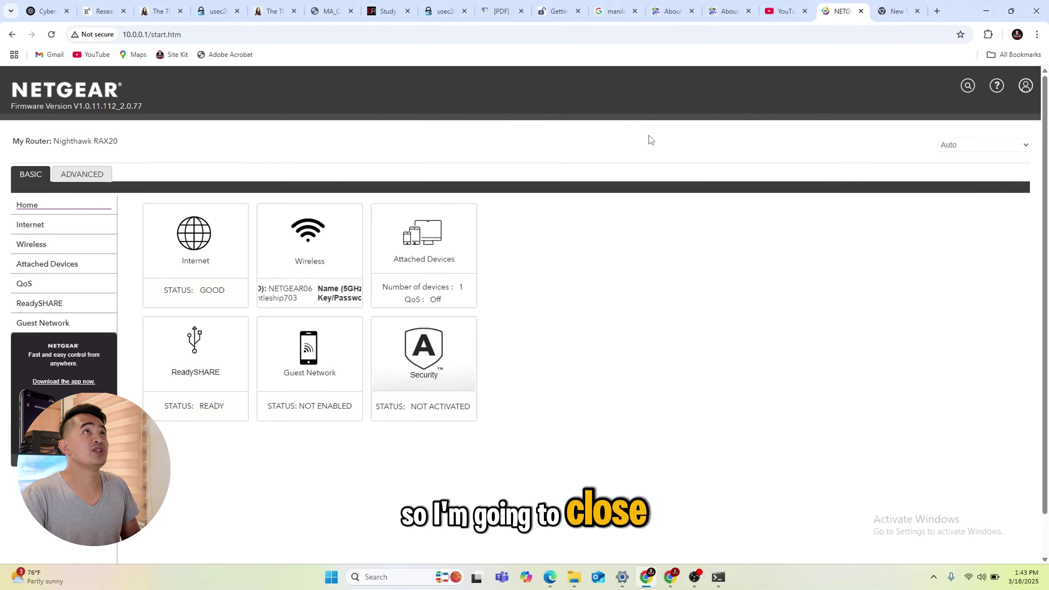
{"action": "left_click", "coordinate": [207, 366]}
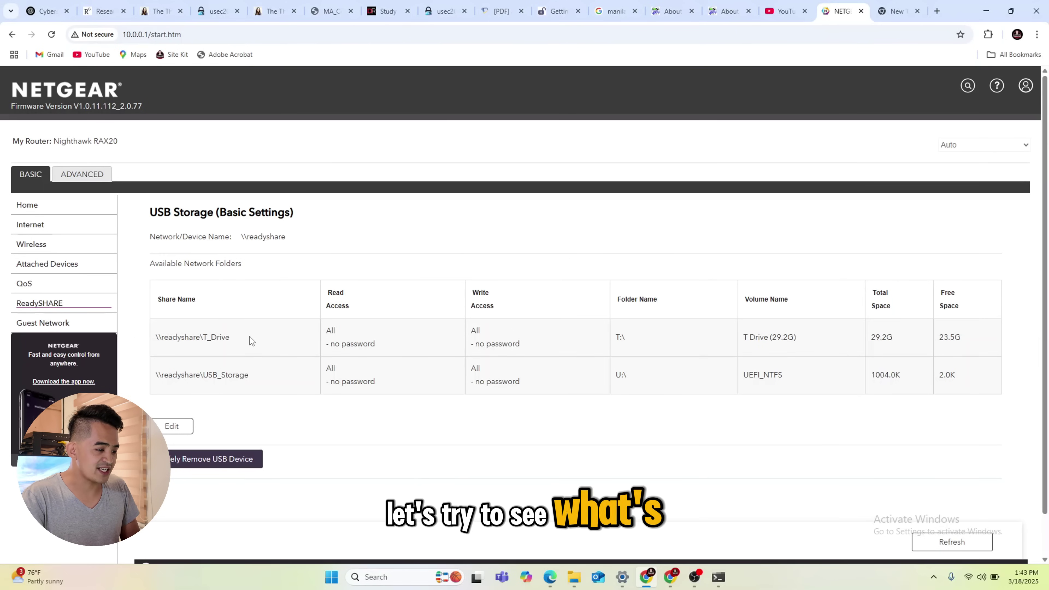
{"action": "left_click_drag", "start_coordinate": [174, 348], "coordinate": [146, 345]}
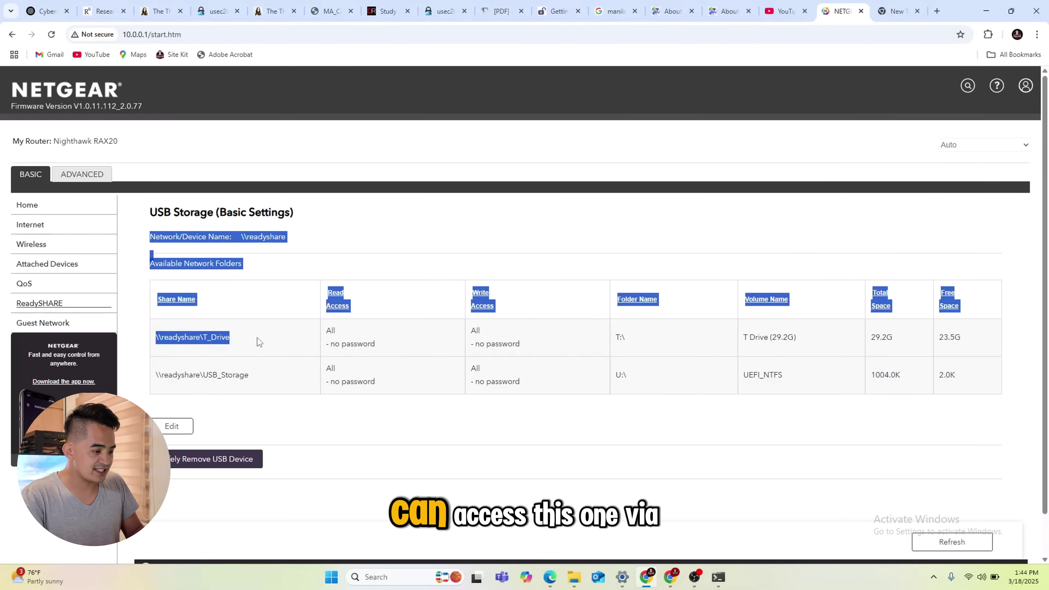
{"action": "left_click", "coordinate": [236, 341]}
{"action": "left_click_drag", "start_coordinate": [237, 342], "coordinate": [161, 347]}
{"action": "key", "text": "ctrl+c"}
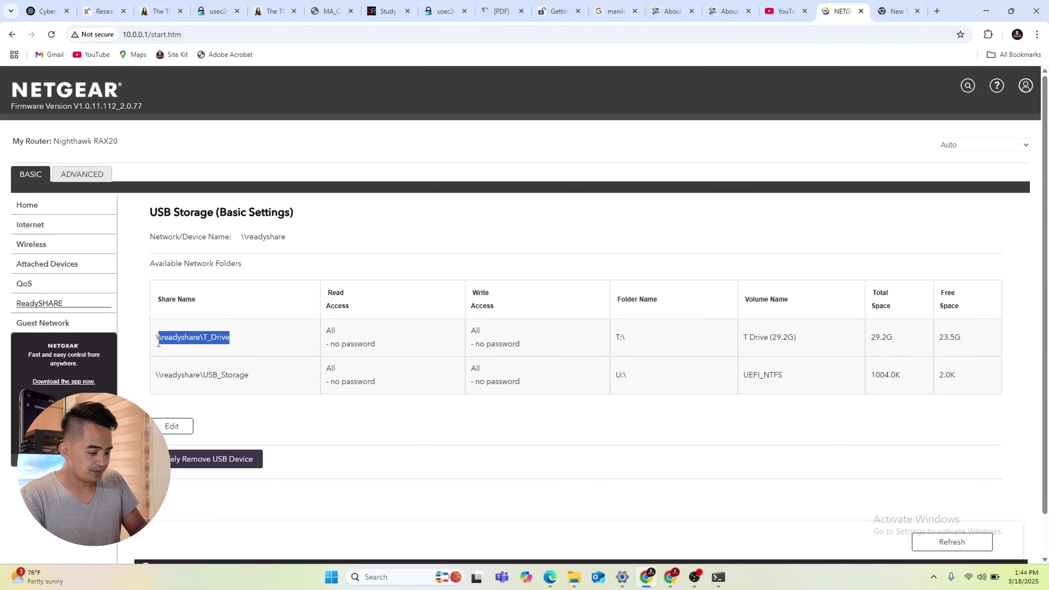
{"action": "left_click", "coordinate": [379, 576]}
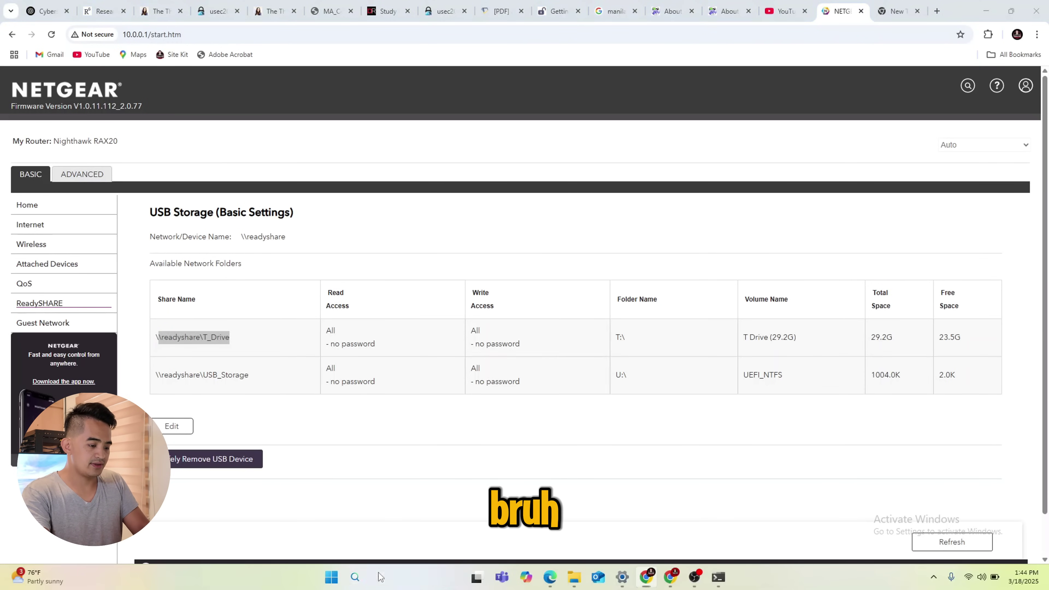
Open \\readyshare\T_Drive from the Run dialog, showing its boot, efi and setup.exe items
{"action": "type", "text": "run"}
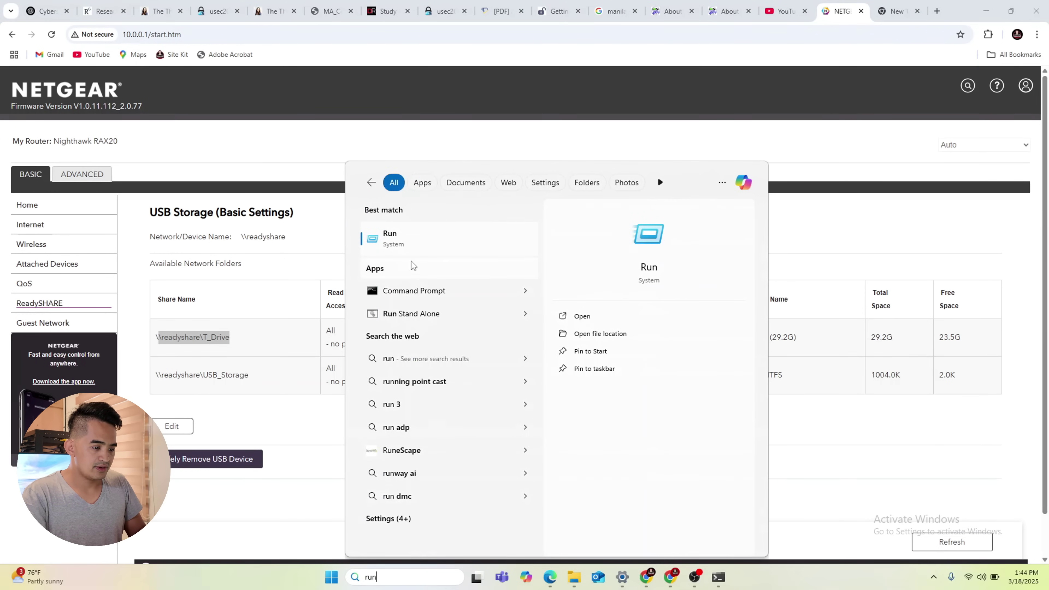
{"action": "left_click", "coordinate": [392, 244]}
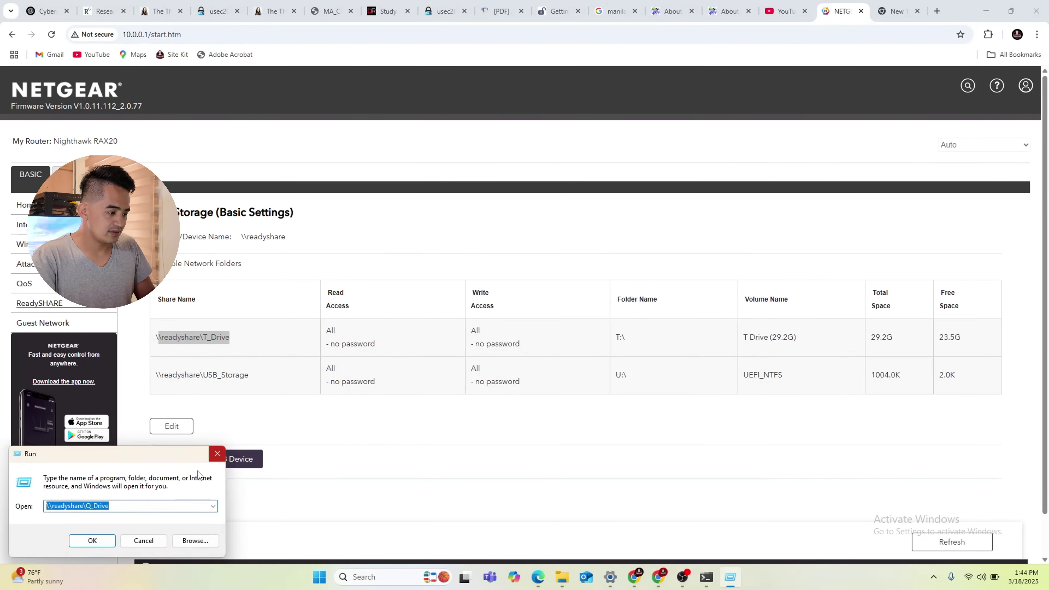
{"action": "key", "text": "ctrl+v"}
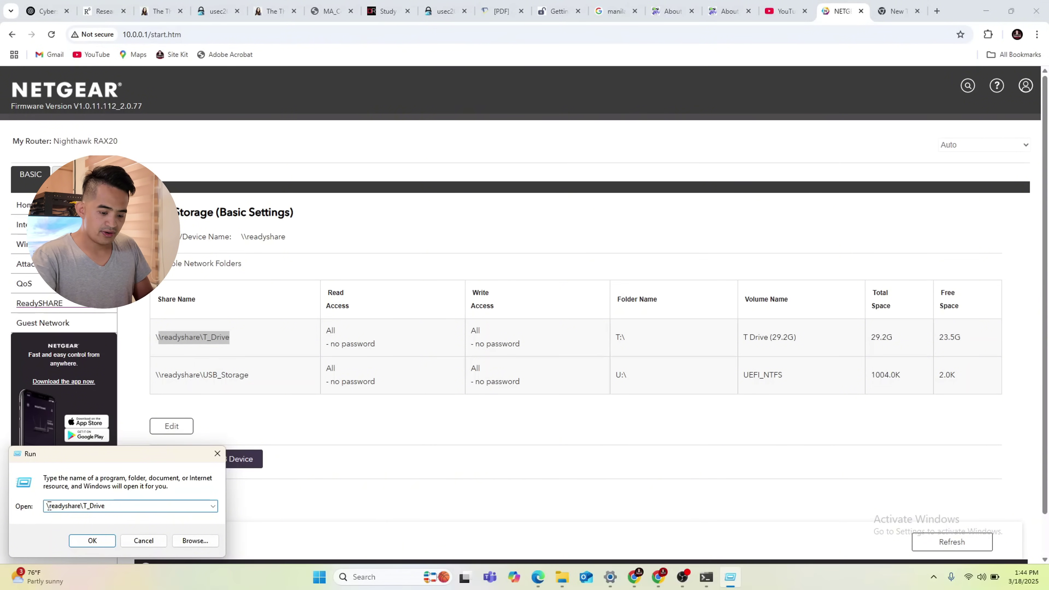
{"action": "key", "text": "Return"}
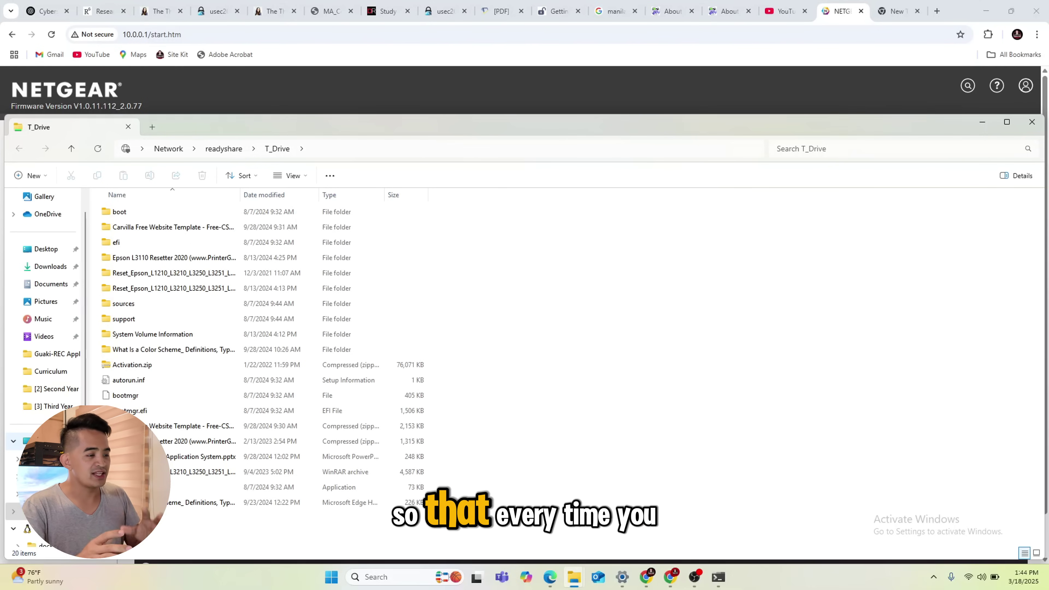
Map \\readyshare\T_Drive from This PC as network drive Z:, reconnecting at sign-in
{"action": "left_click", "coordinate": [37, 441]}
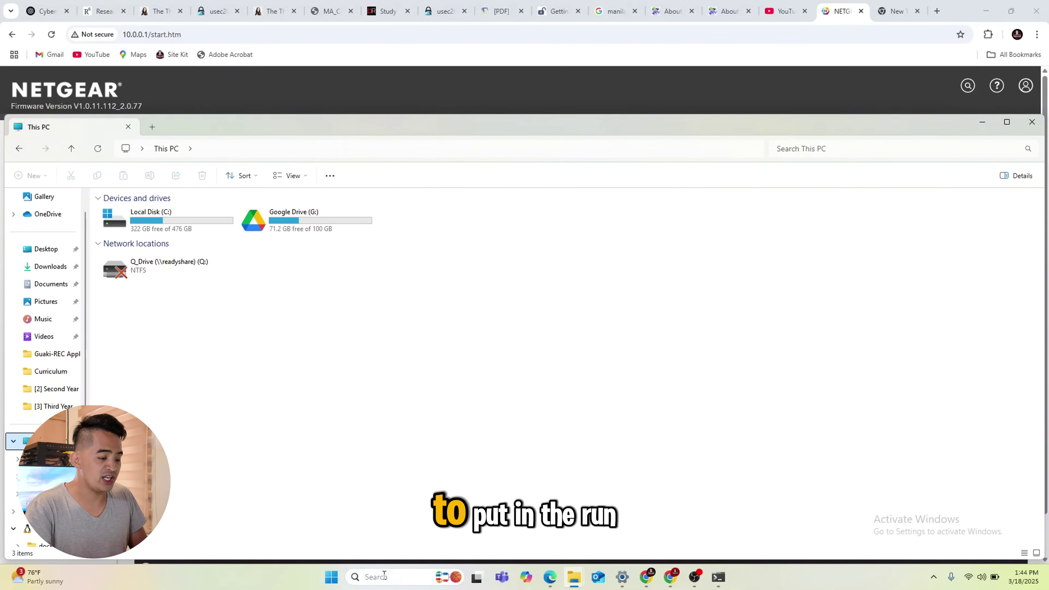
{"action": "left_click", "coordinate": [374, 577]}
{"action": "left_click", "coordinate": [234, 370]}
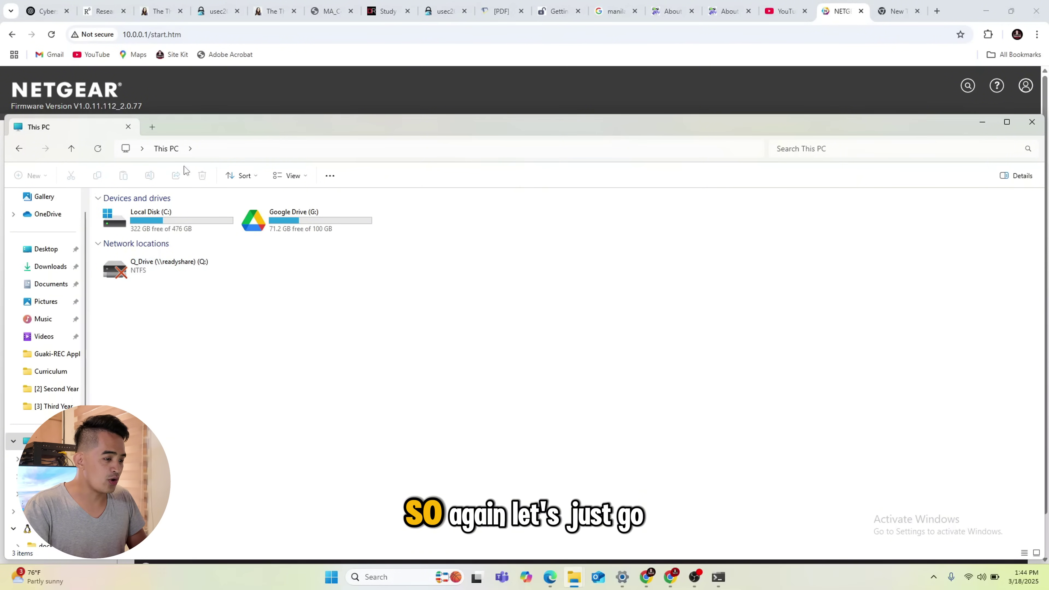
{"action": "left_click", "coordinate": [330, 175]}
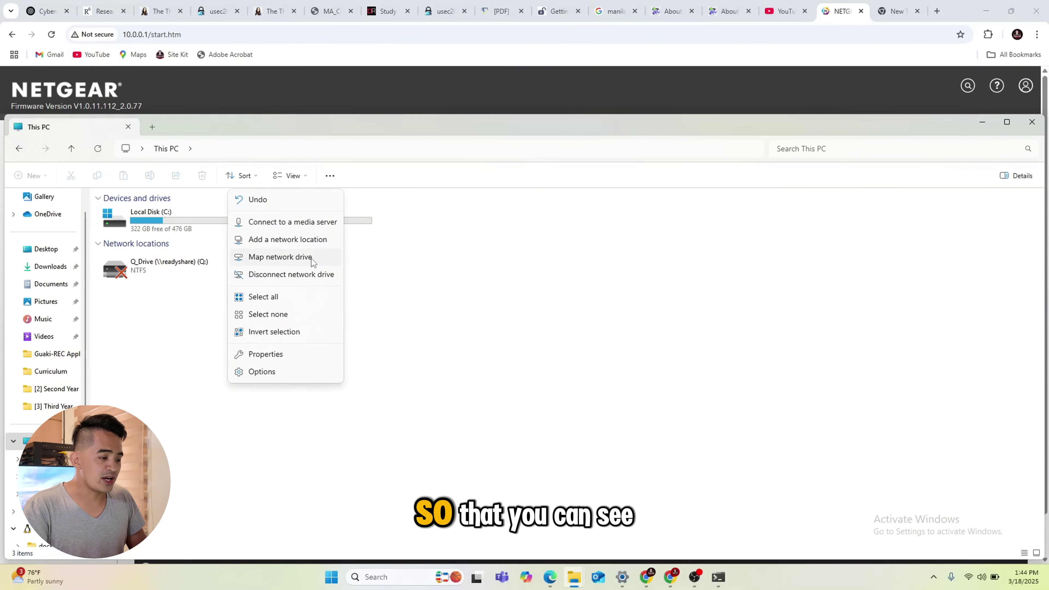
{"action": "left_click", "coordinate": [299, 259]}
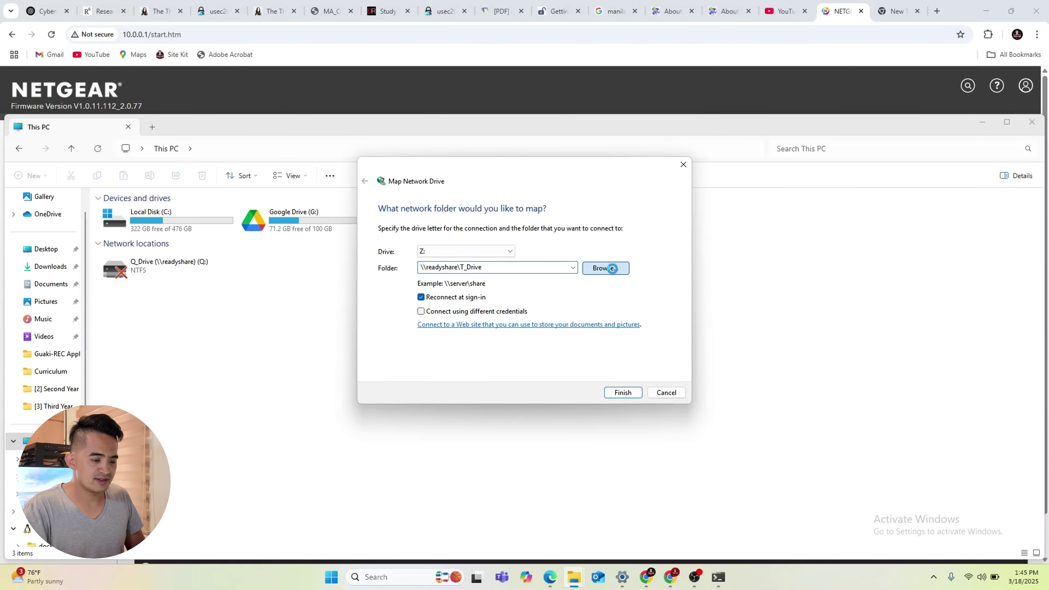
{"action": "left_click", "coordinate": [612, 268]}
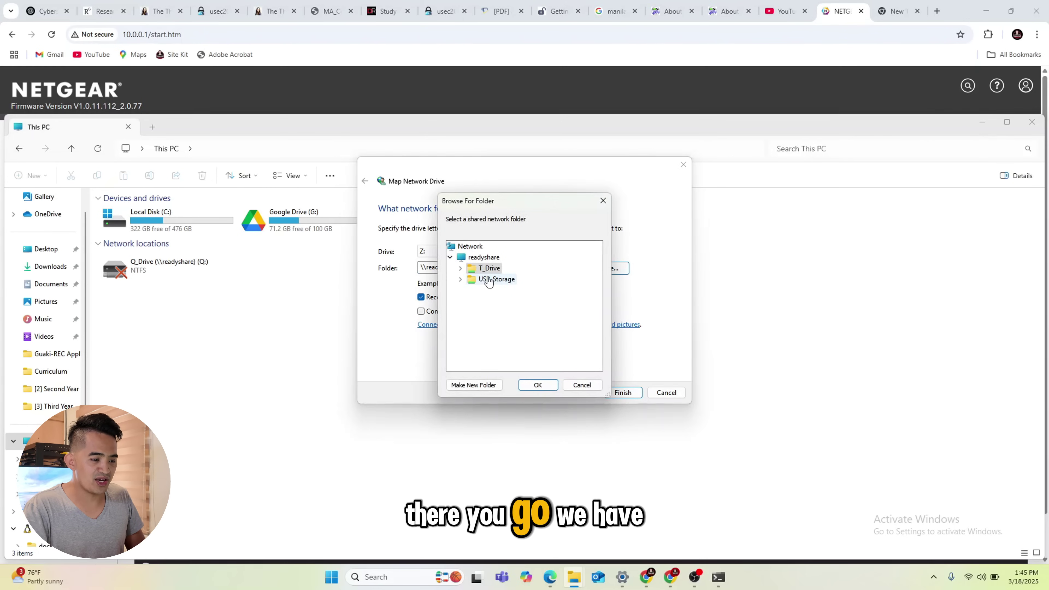
{"action": "left_click", "coordinate": [538, 385]}
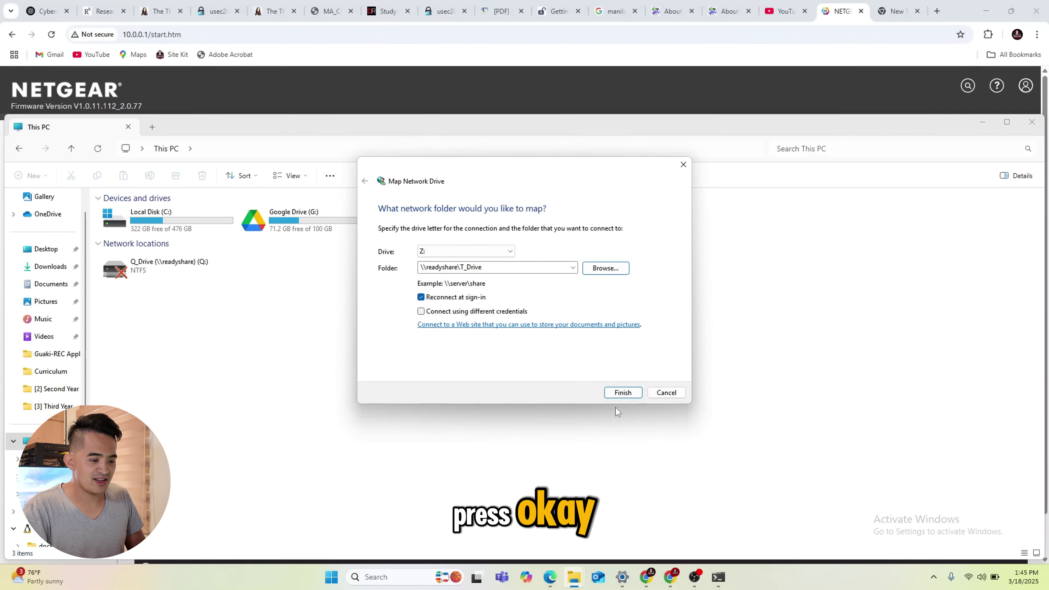
{"action": "left_click", "coordinate": [628, 395]}
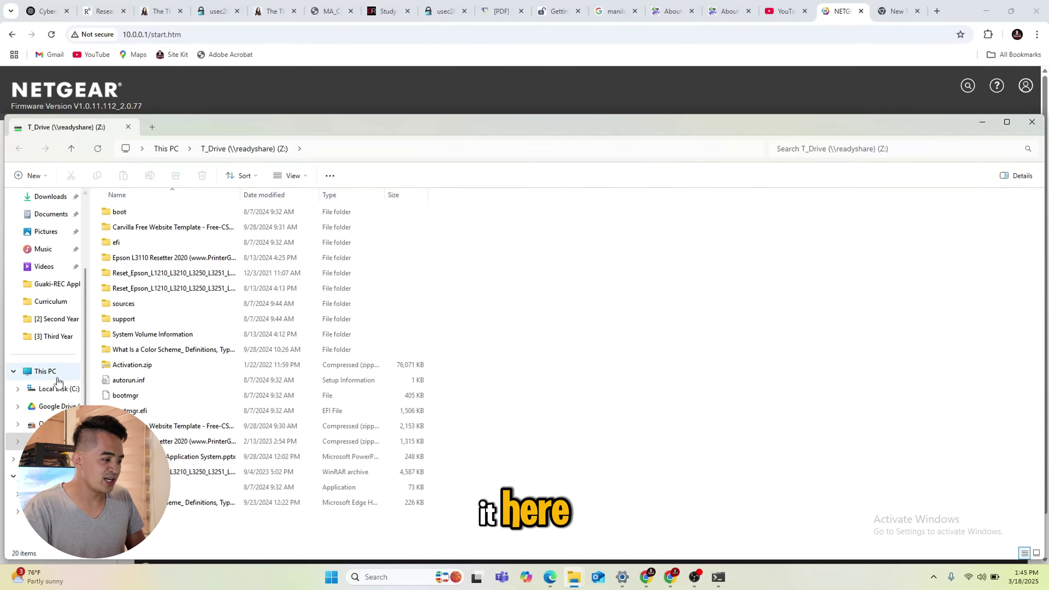
{"action": "left_click", "coordinate": [45, 371]}
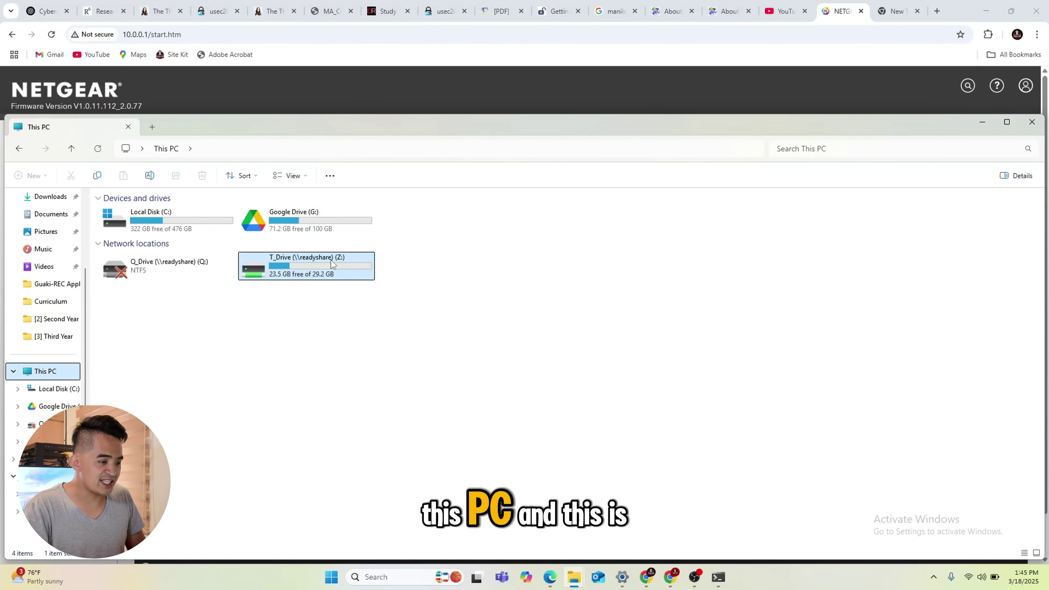